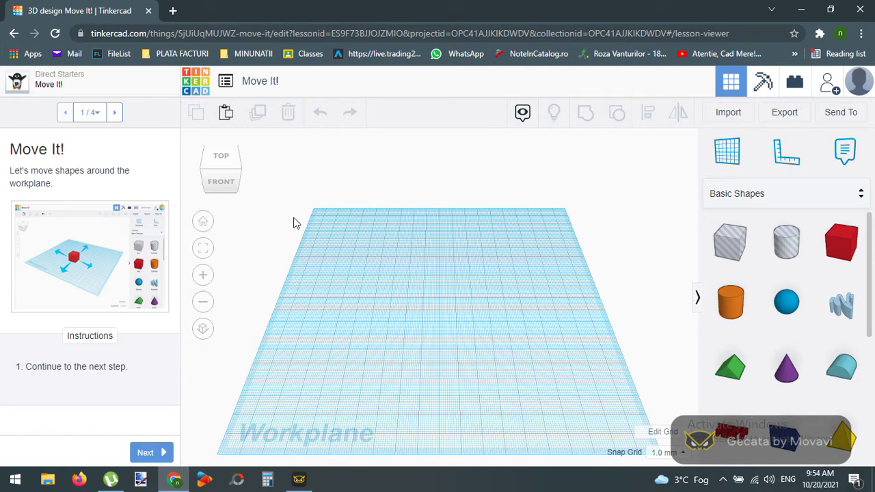
Advance the lesson to the Move Each Box stage and read through its instructions.
click(153, 454)
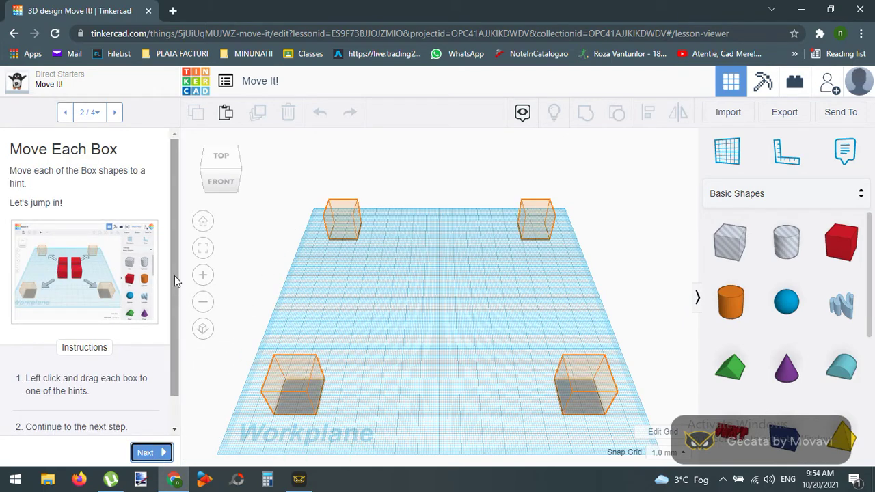
drag(175, 276, 171, 331)
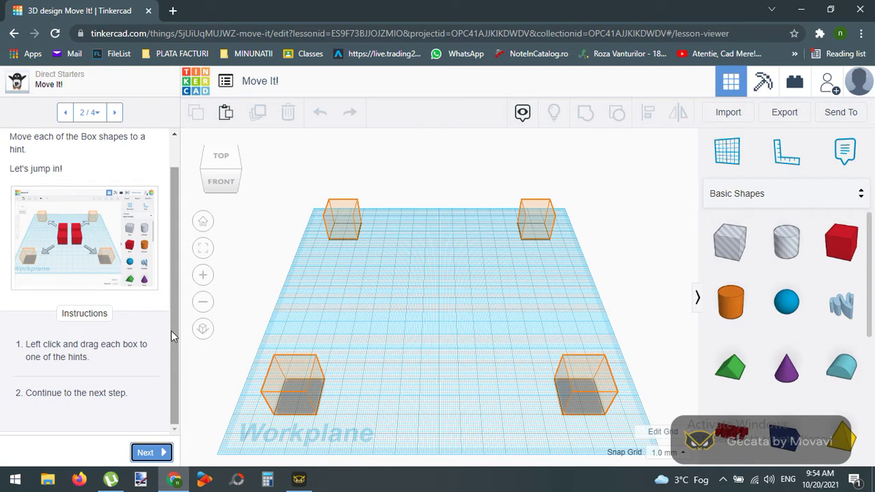
click(152, 453)
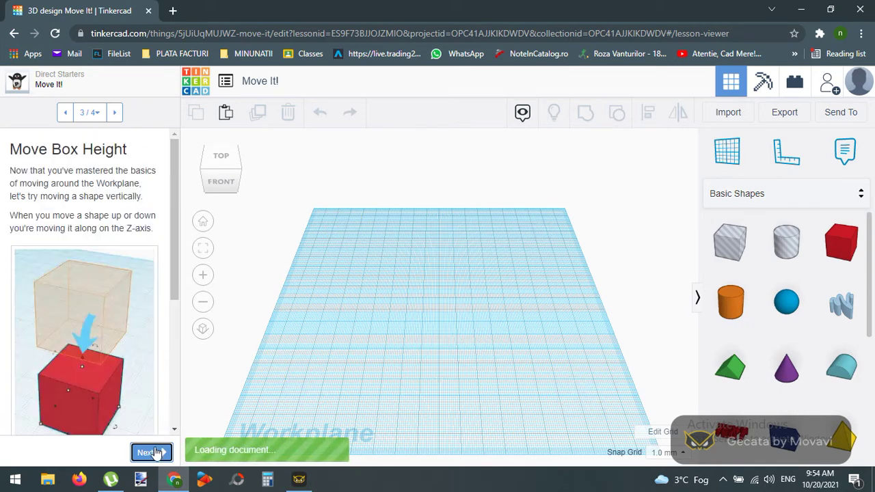
drag(173, 284, 167, 363)
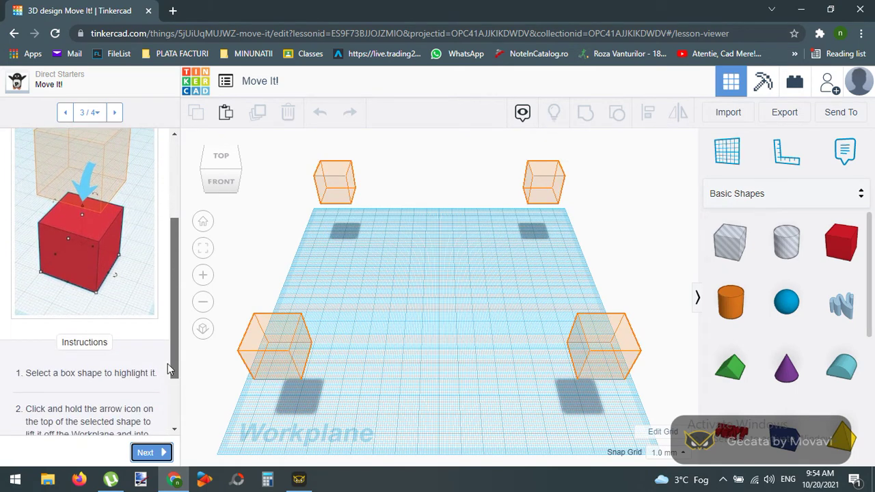
scroll(167, 364, up, 1)
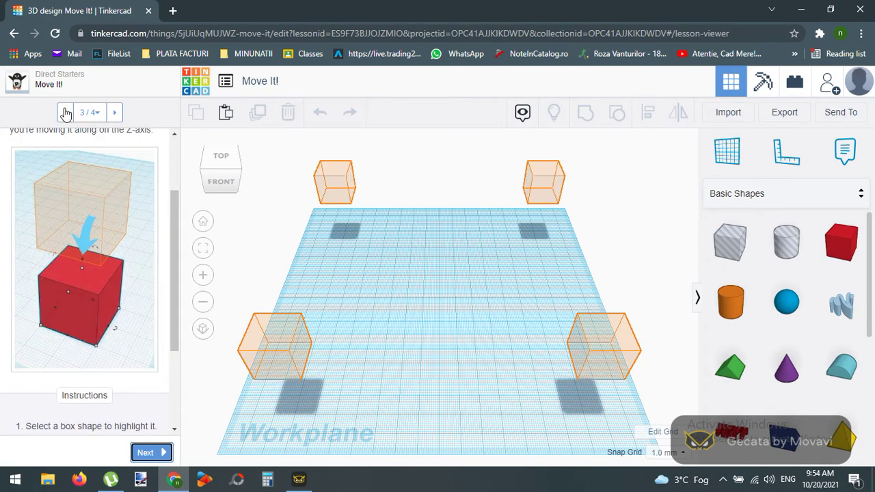
click(65, 112)
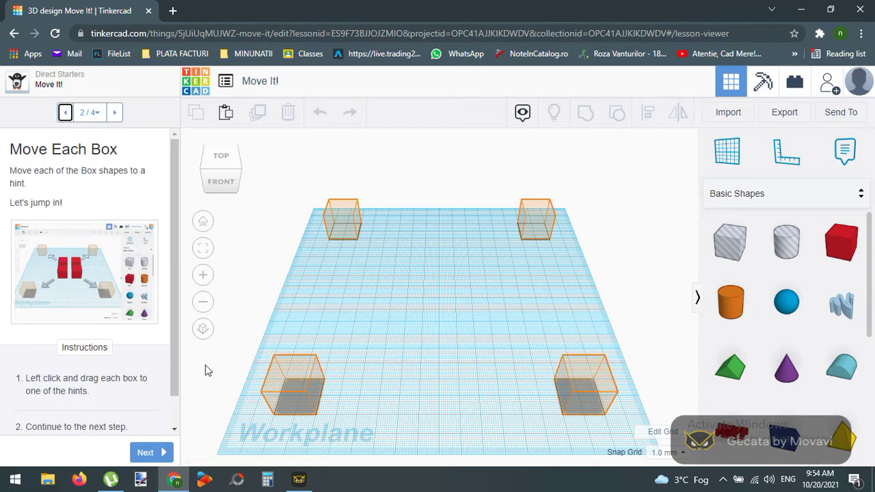
Place four red boxes from the basic shapes onto the four corner hints of the workplane.
drag(172, 347, 171, 396)
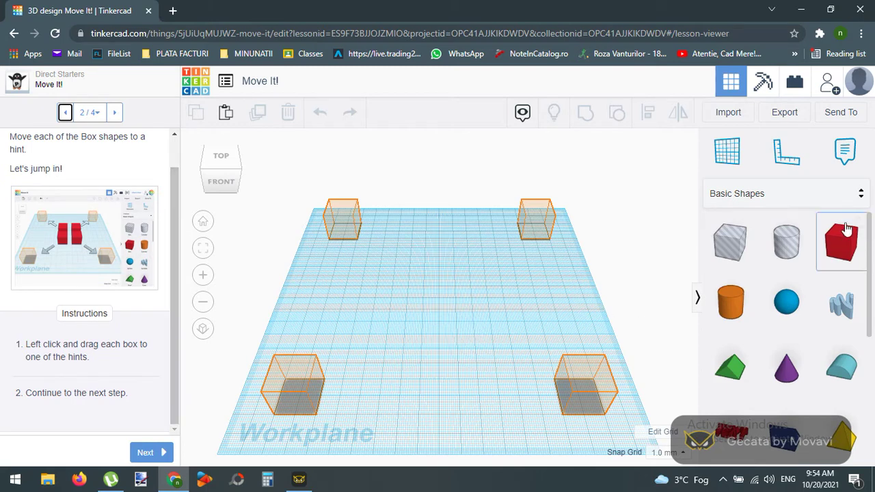
drag(841, 240, 347, 232)
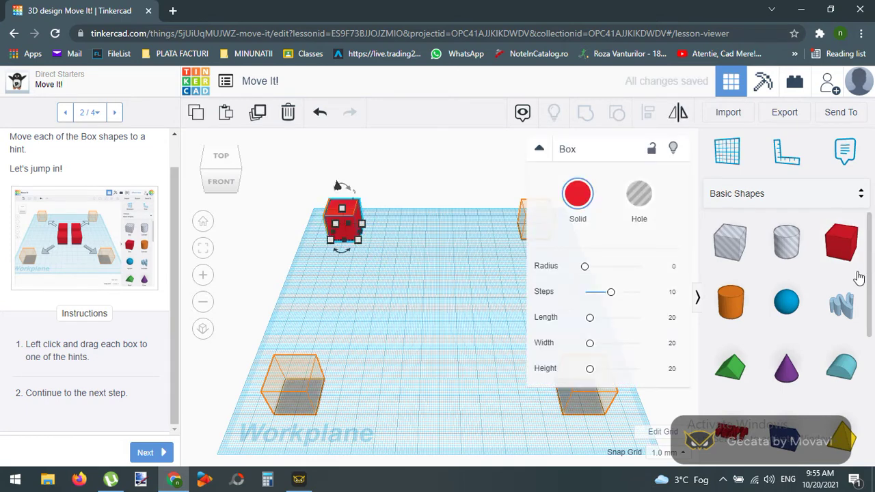
drag(817, 266, 299, 396)
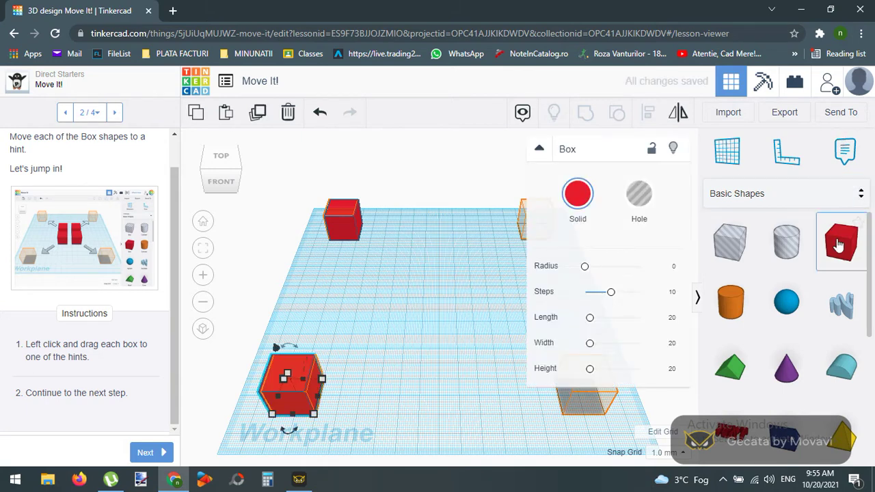
click(629, 376)
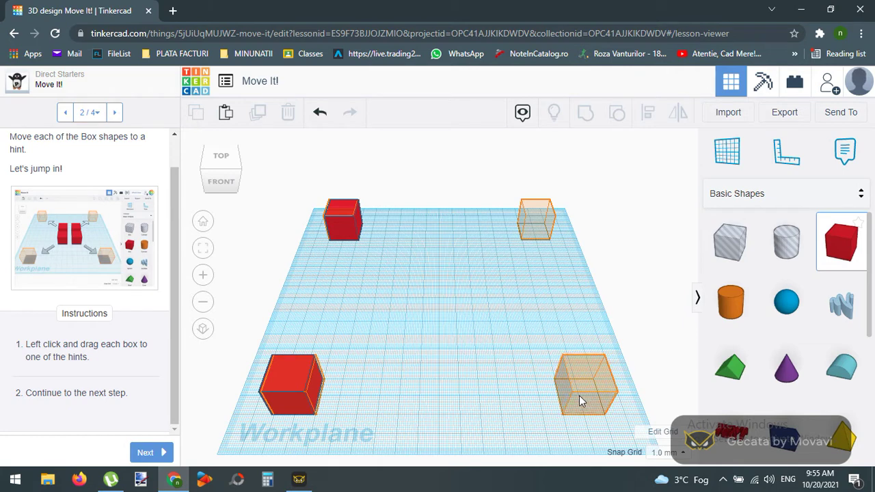
click(580, 393)
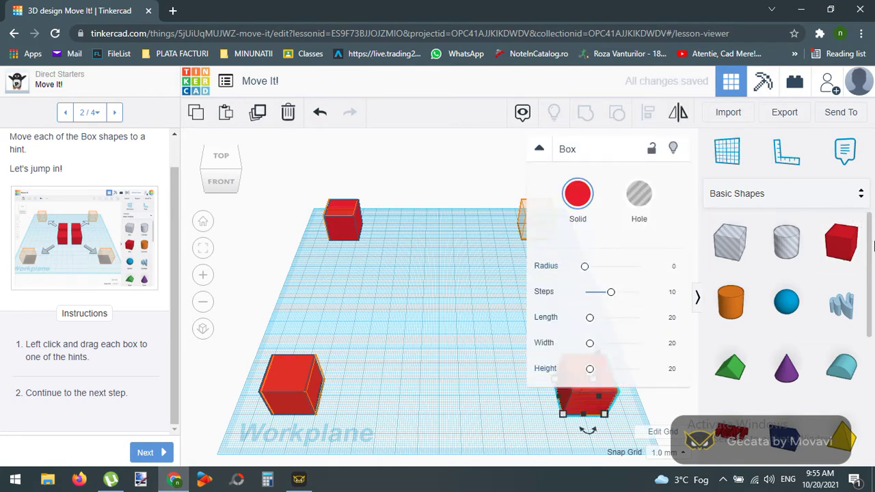
click(531, 236)
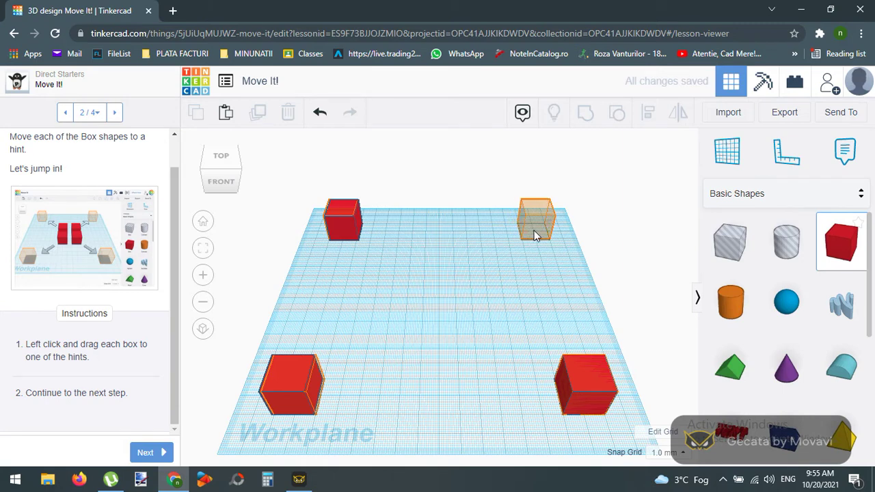
click(516, 245)
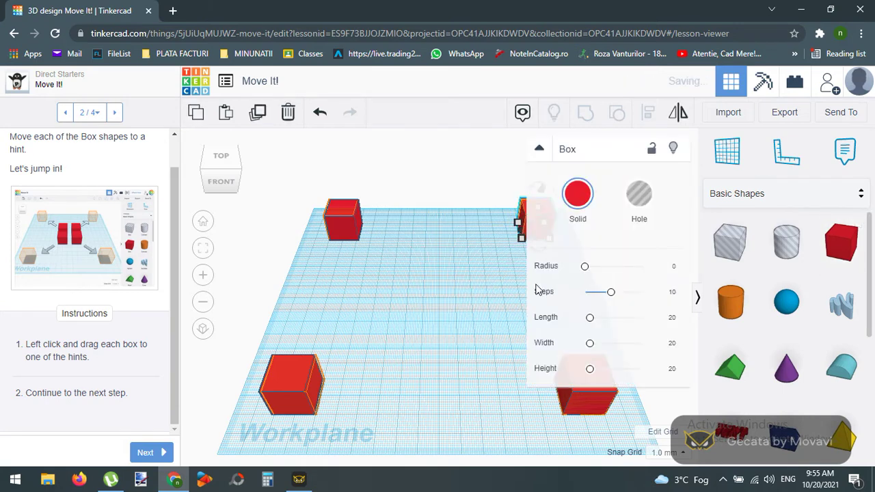
Nudge the front-left box 1 mm along one axis so it lines up with its hint.
scroll(324, 420, up, 5)
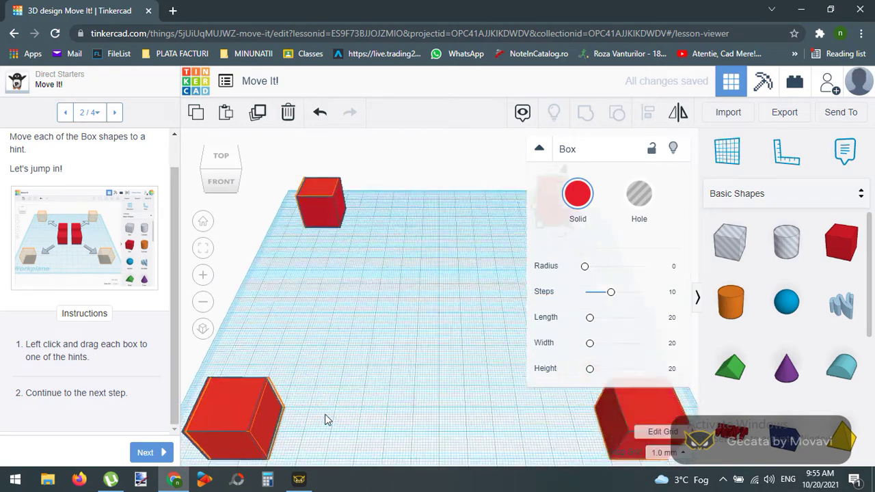
right_drag(332, 406, 395, 362)
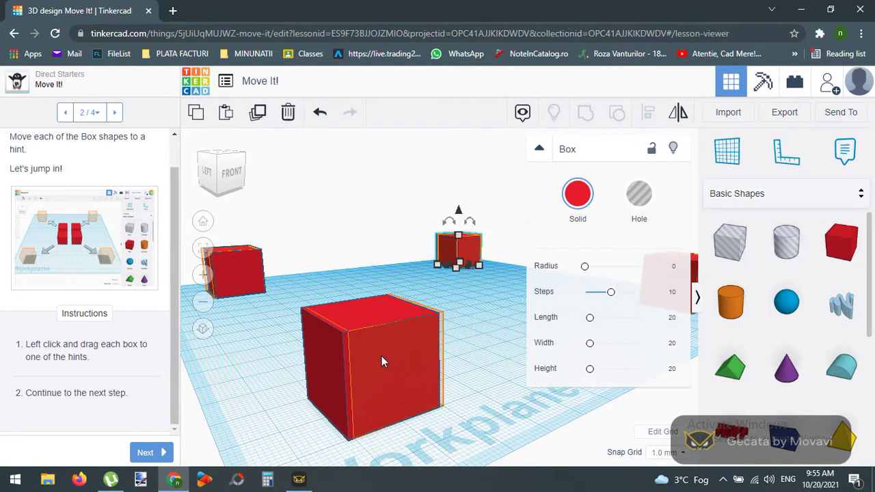
click(379, 353)
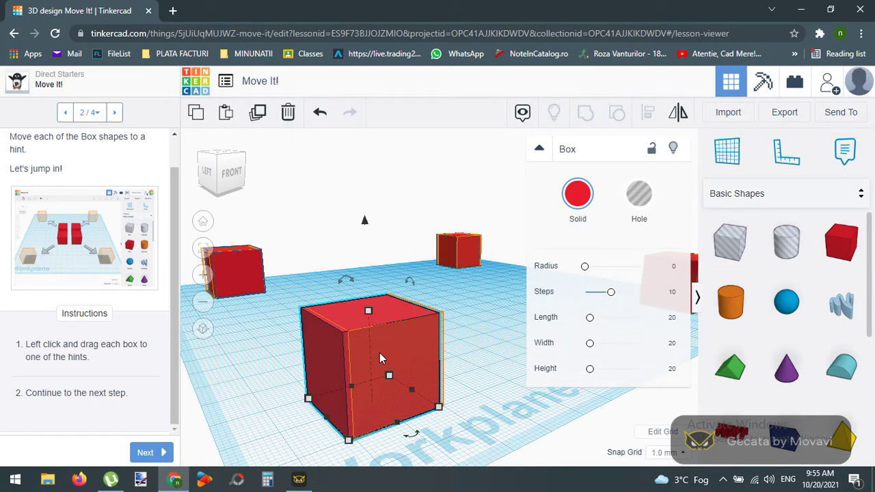
drag(380, 353, 383, 352)
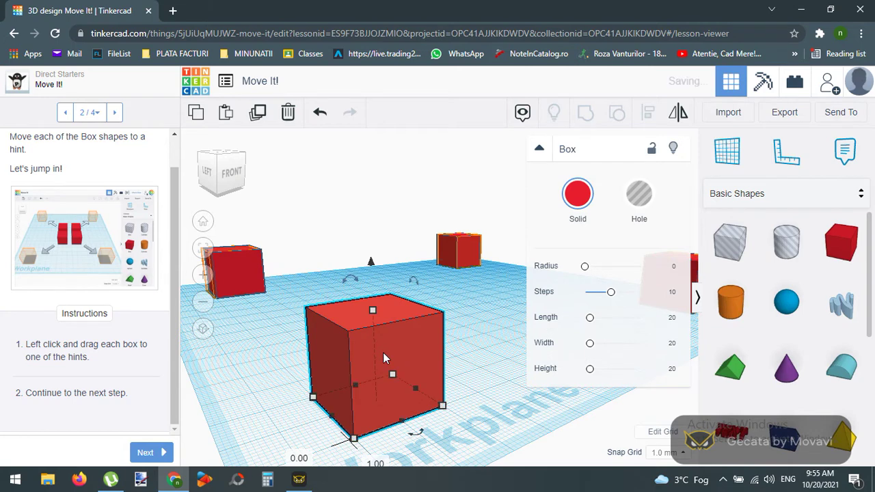
click(490, 323)
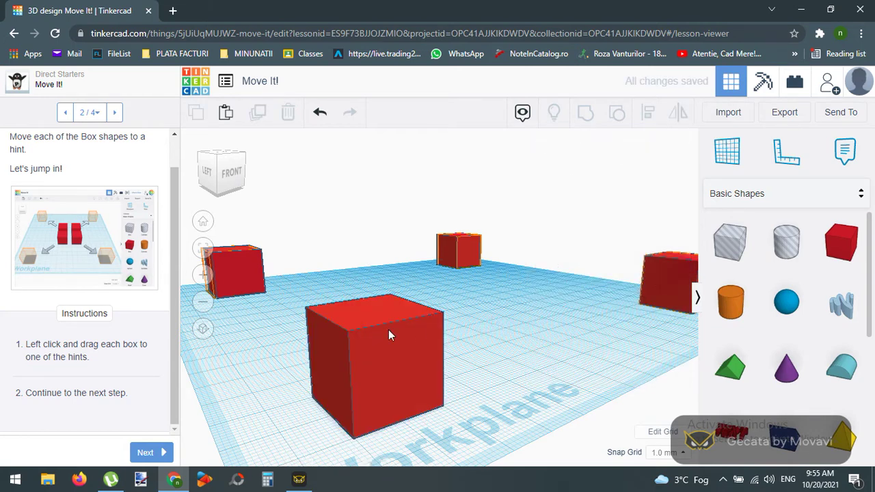
Shift the back-left box 1 mm along both horizontal axes to align it with its hint.
right_drag(246, 357, 449, 357)
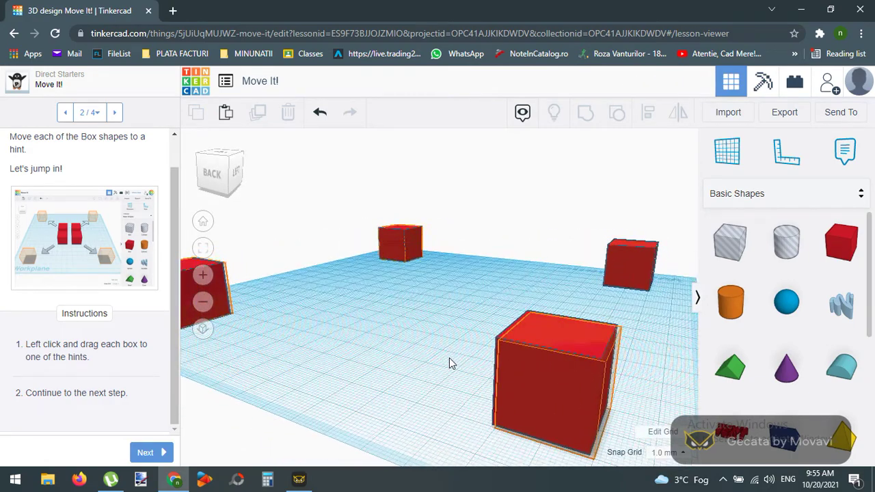
click(539, 366)
drag(519, 367, 523, 369)
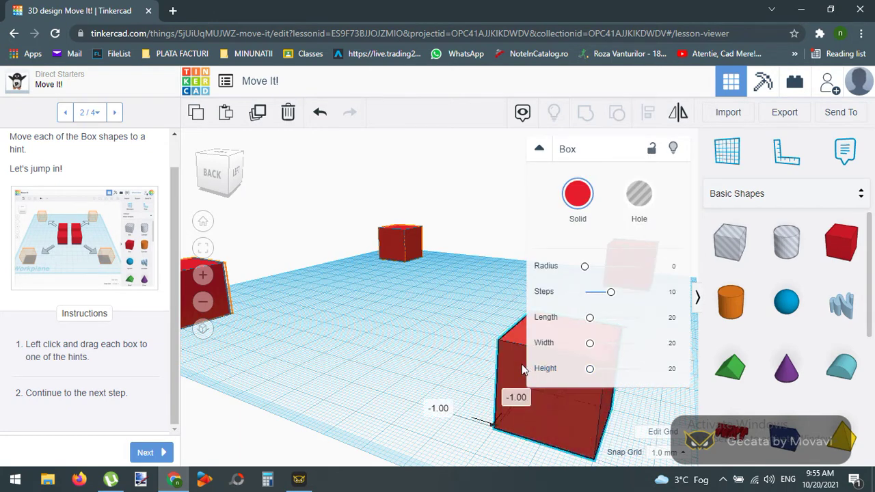
click(410, 357)
Nudge the back-right box 1 mm along one axis to match its hint outline.
right_drag(351, 361, 509, 350)
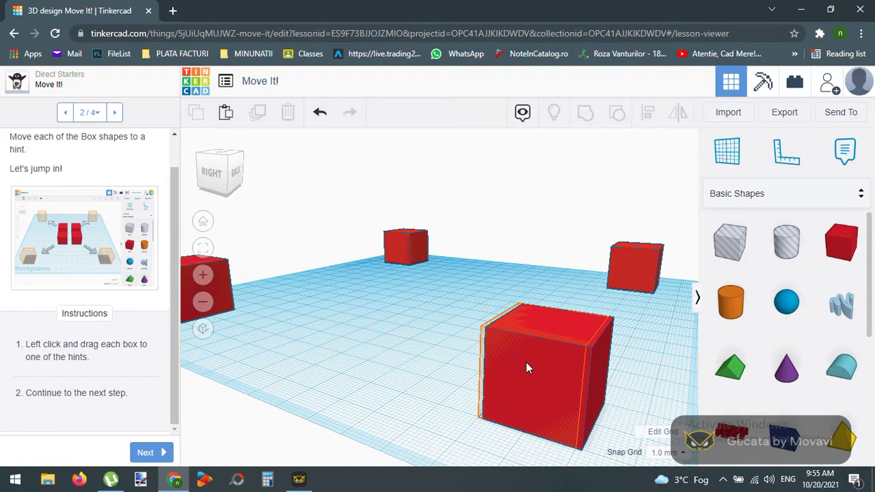
click(535, 365)
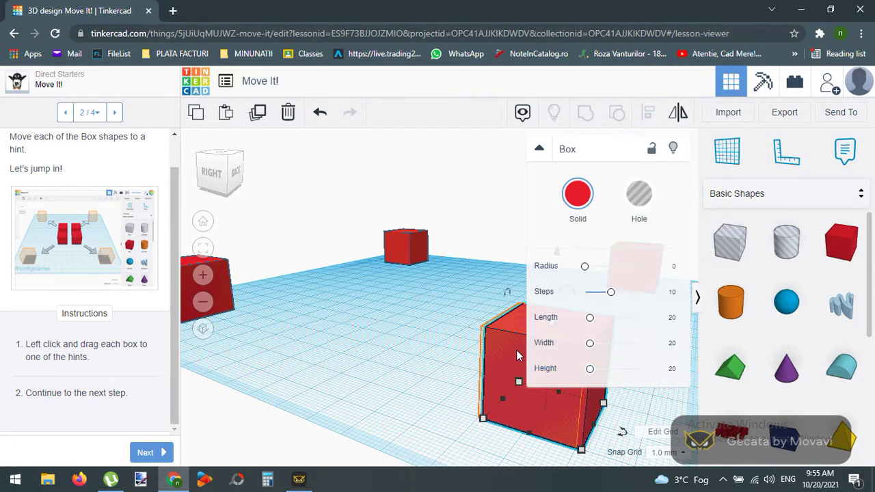
drag(516, 350, 511, 349)
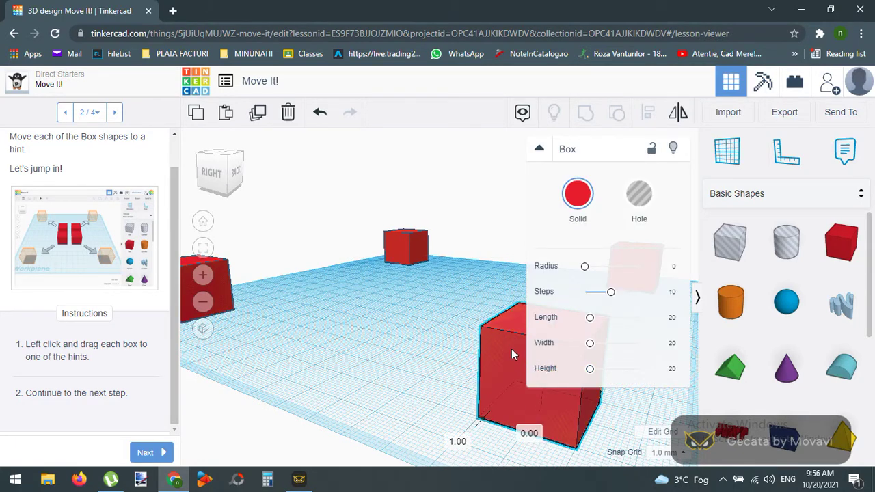
click(378, 354)
Advance the lesson to the Move Box Height stage and read through its instructions.
right_drag(335, 355, 373, 361)
scroll(518, 333, down, 3)
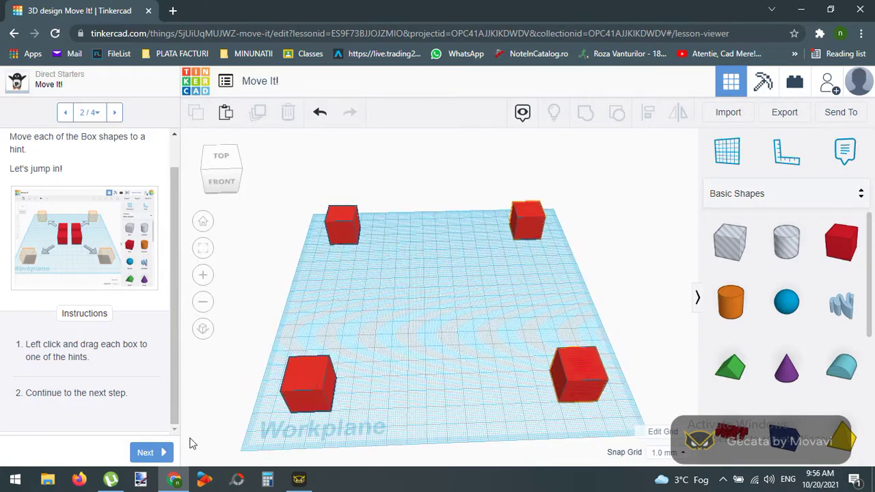
click(152, 454)
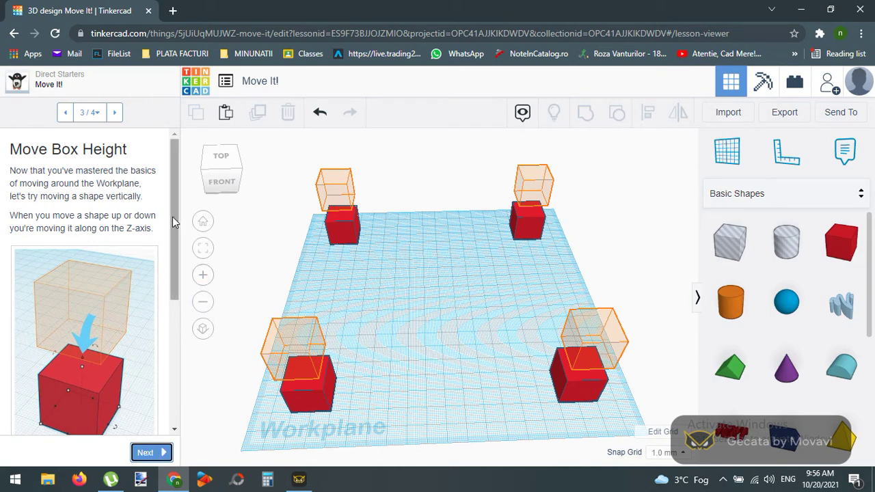
drag(172, 216, 172, 348)
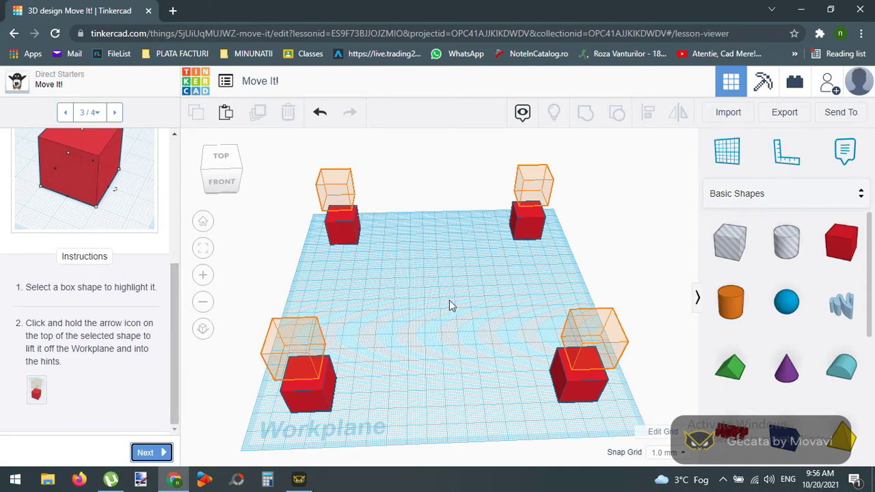
Raise the front-left box 30 mm off the workplane into its elevated hint.
right_drag(449, 300, 460, 266)
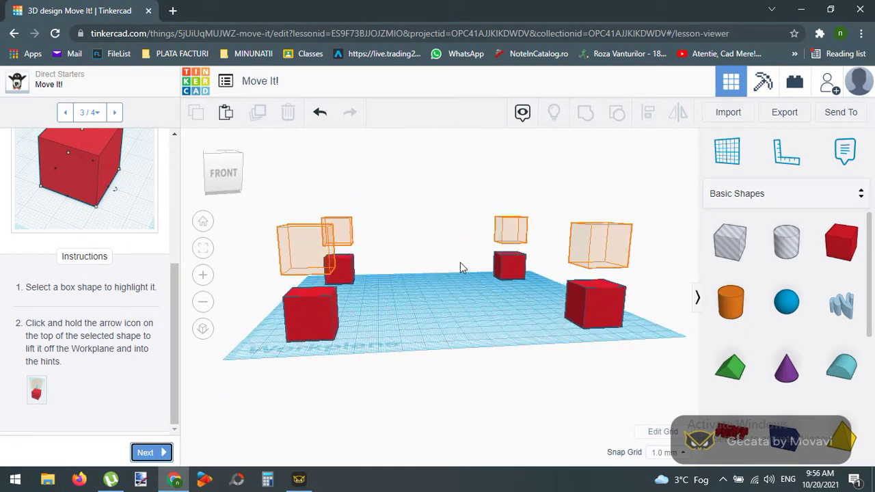
click(319, 314)
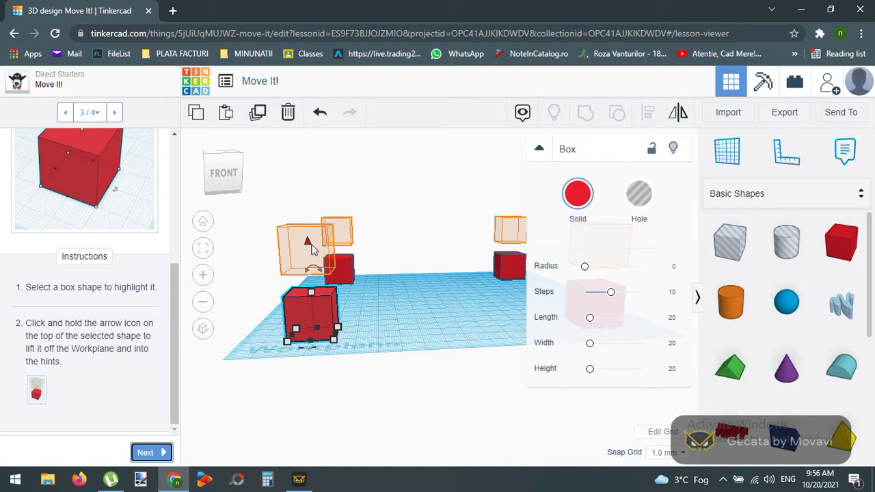
scroll(324, 285, up, 4)
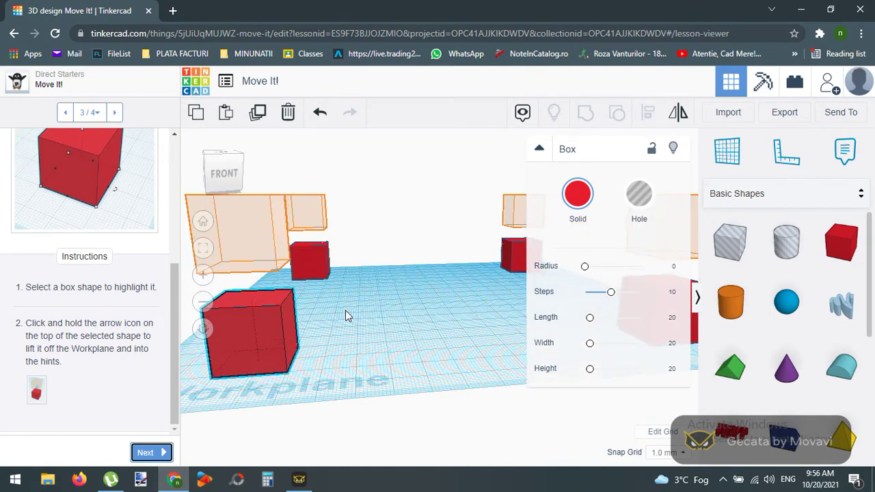
click(290, 256)
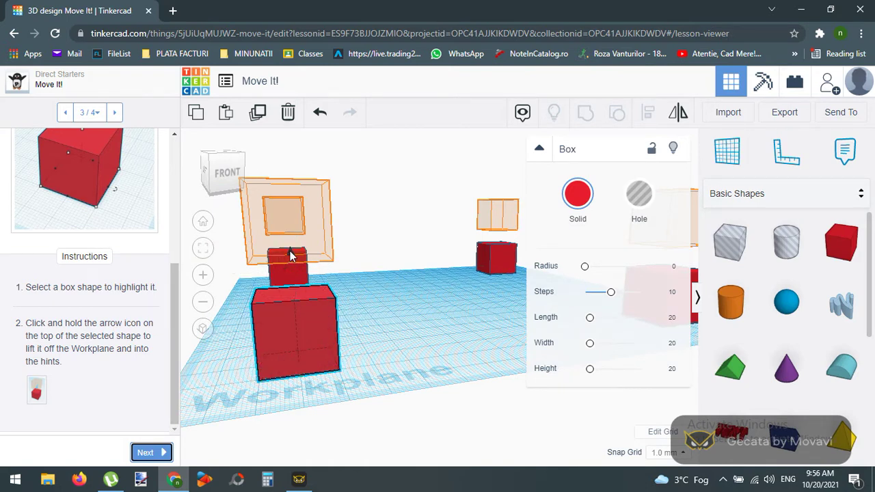
drag(290, 256, 282, 137)
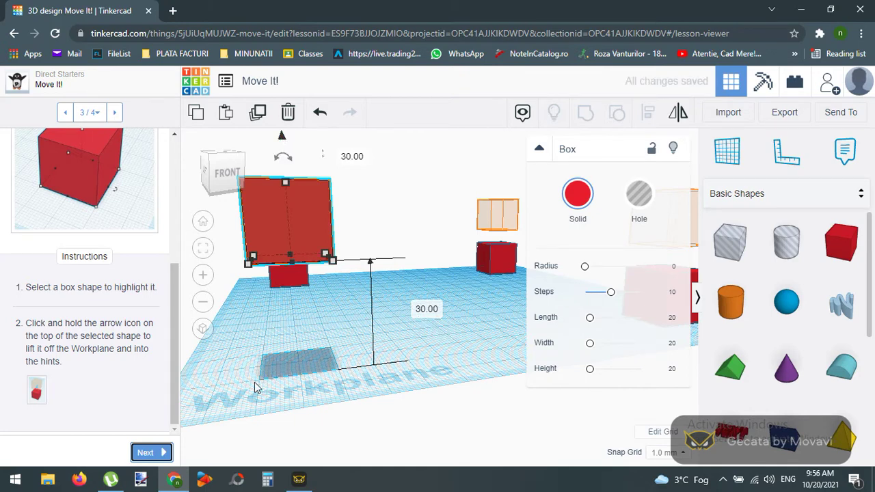
click(250, 336)
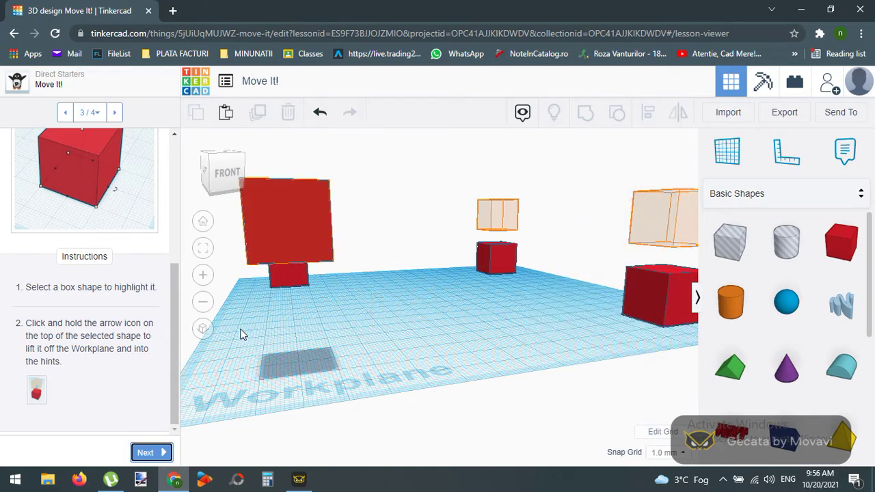
Lift the back-left box 30 mm off the workplane into the hint above it.
right_drag(239, 334, 396, 337)
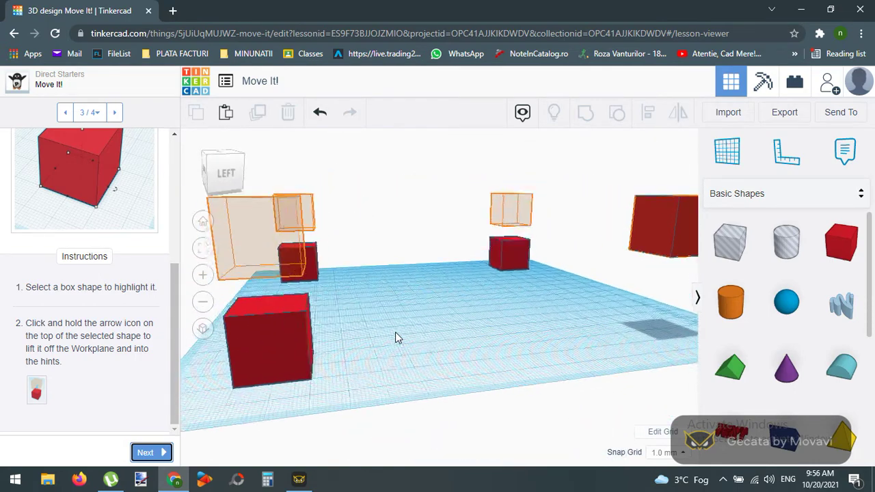
click(270, 335)
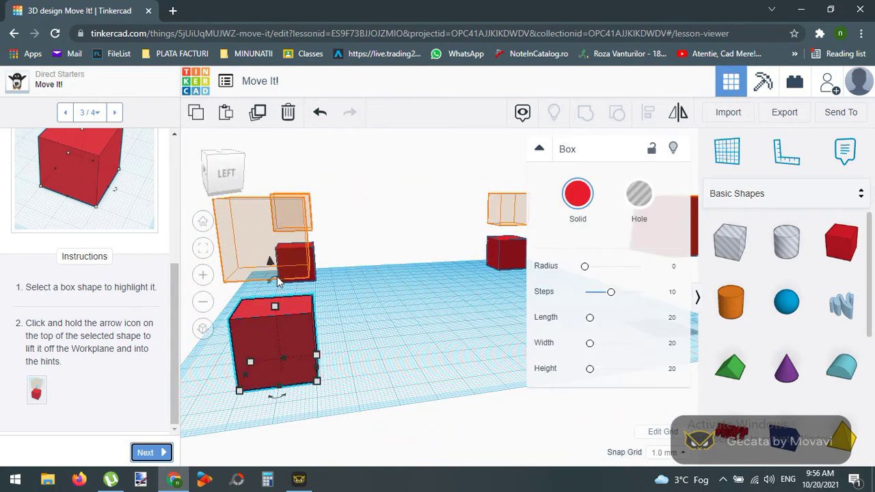
drag(271, 267, 259, 156)
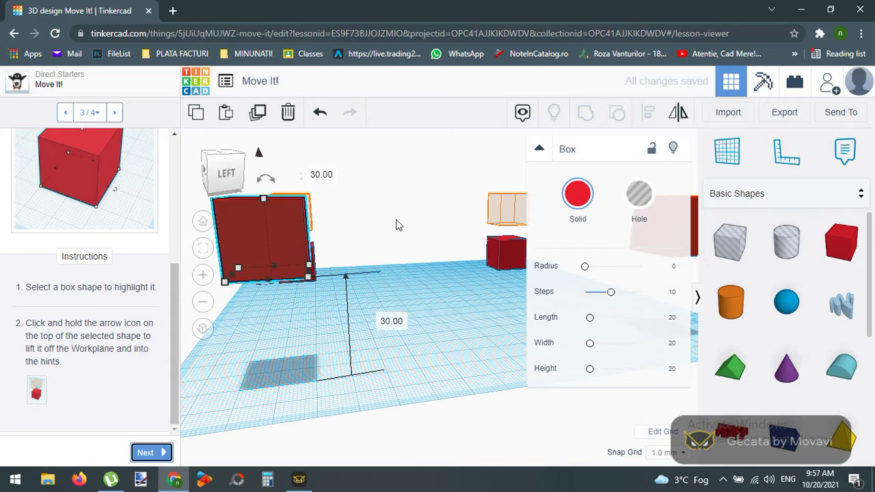
Raise the back-right box 30 mm off the workplane into its elevated hint.
click(303, 307)
right_drag(264, 336, 428, 326)
click(285, 307)
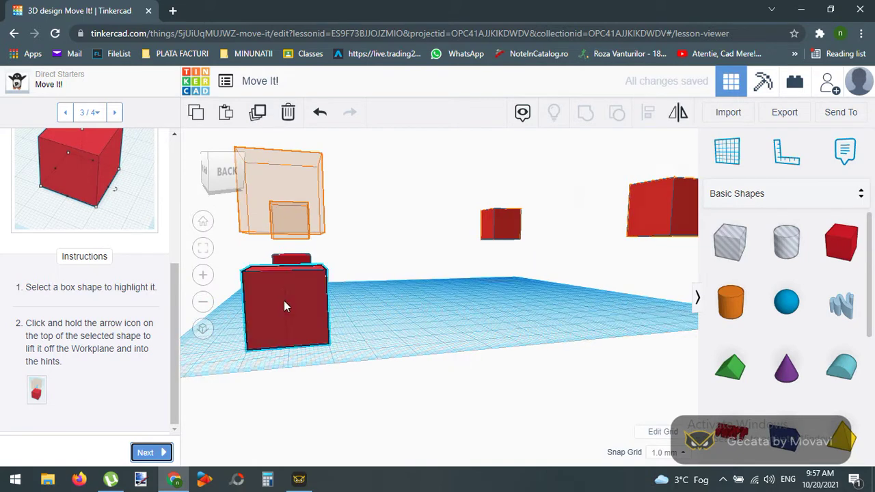
drag(284, 223, 284, 121)
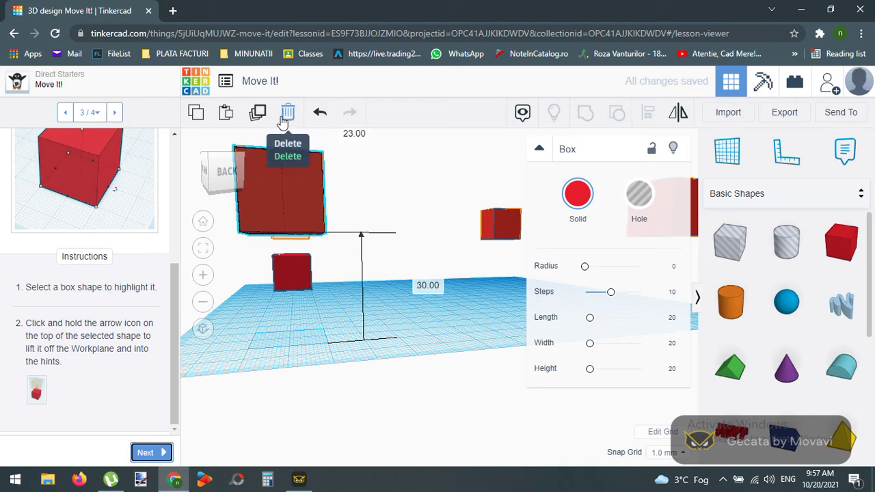
click(280, 316)
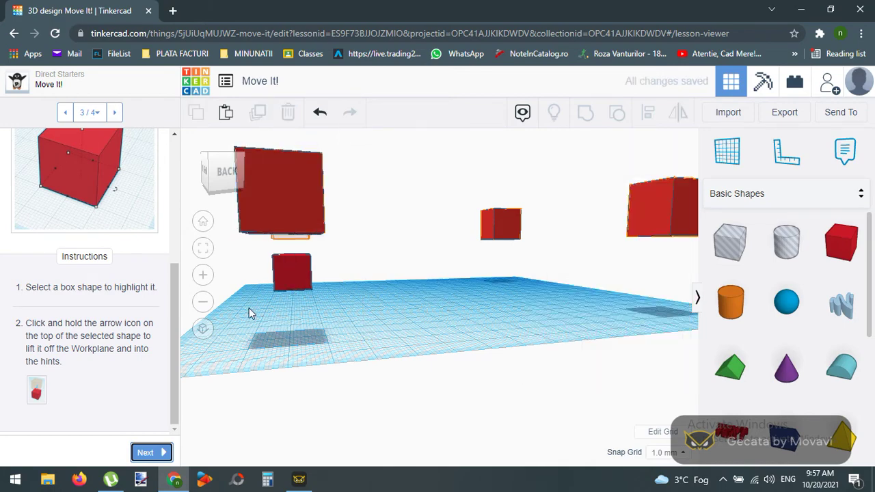
Lift the front-right box 30 mm off the workplane into the hint above it.
right_drag(227, 315, 444, 314)
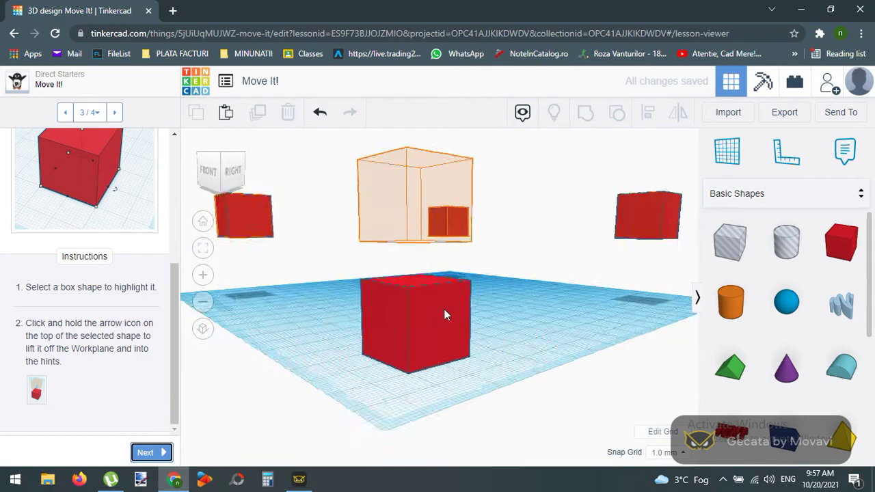
right_drag(547, 293, 514, 333)
click(479, 347)
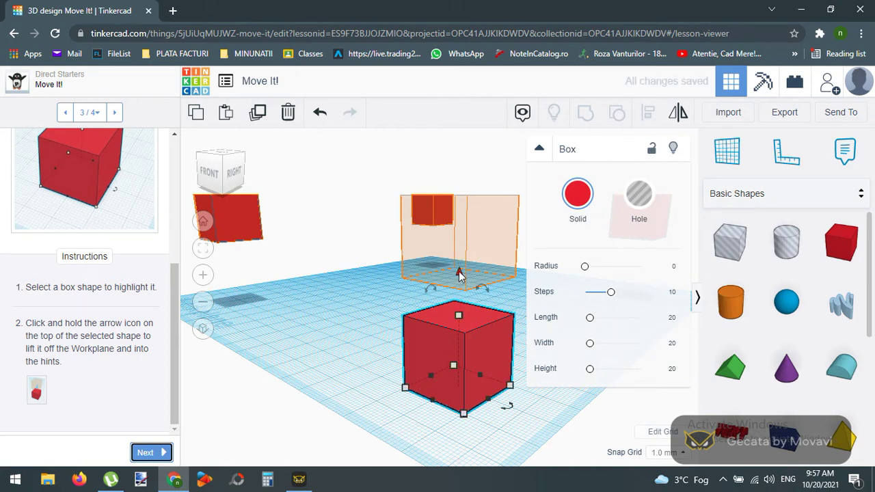
drag(460, 275, 459, 275)
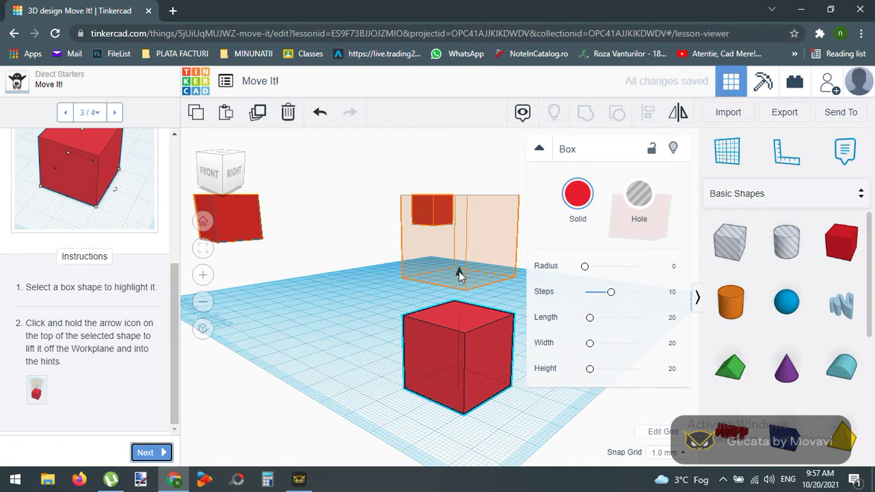
drag(460, 274, 460, 148)
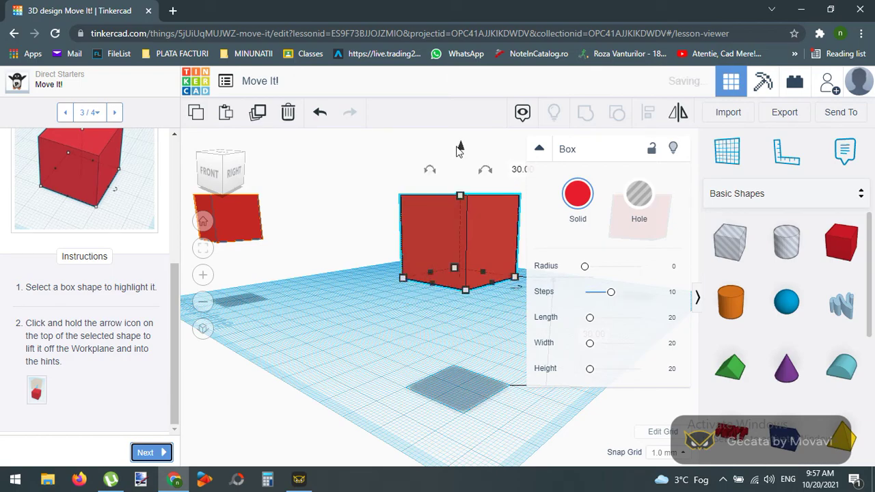
right_drag(340, 320, 447, 338)
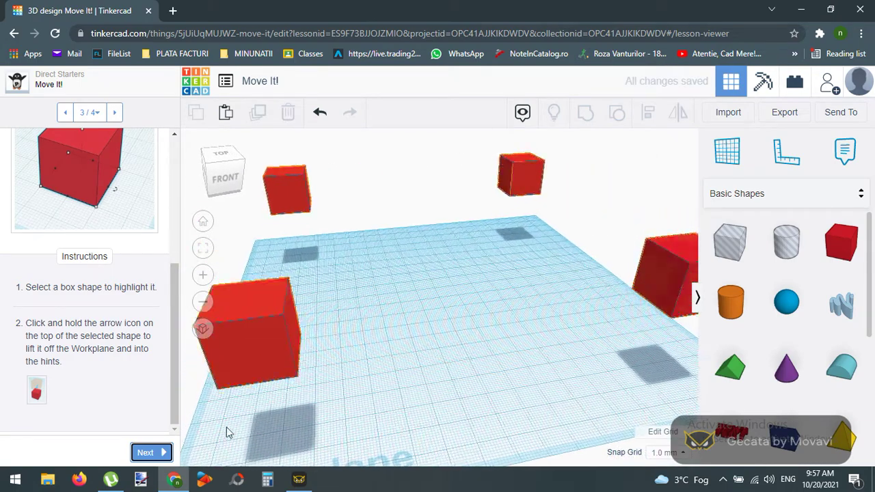
Complete the Move It! lesson and continue to the Rotate It! project.
click(156, 453)
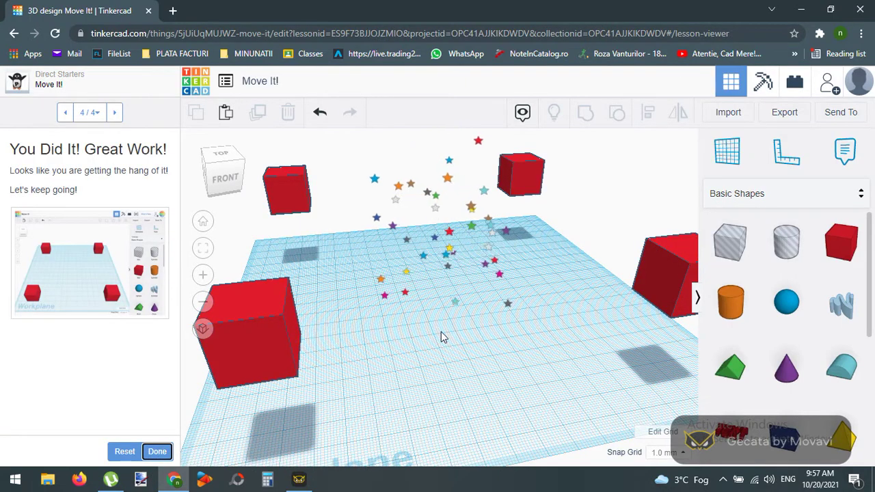
scroll(441, 340, down, 3)
scroll(442, 345, down, 2)
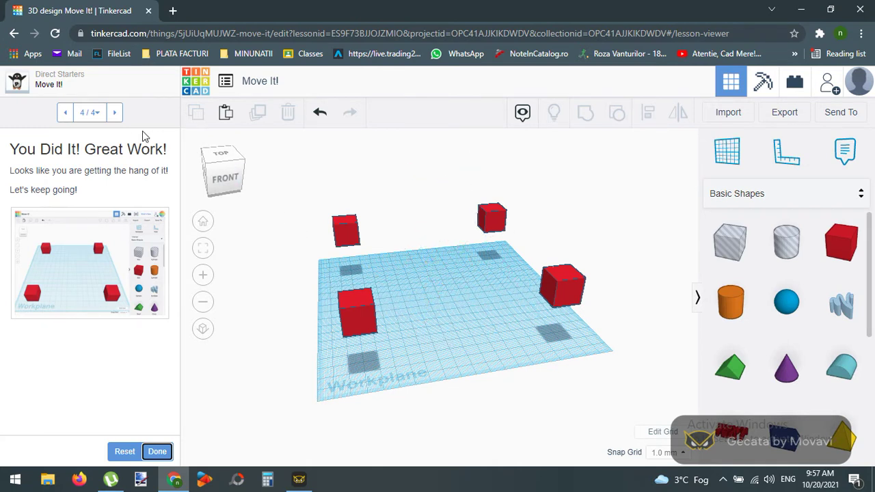
click(115, 113)
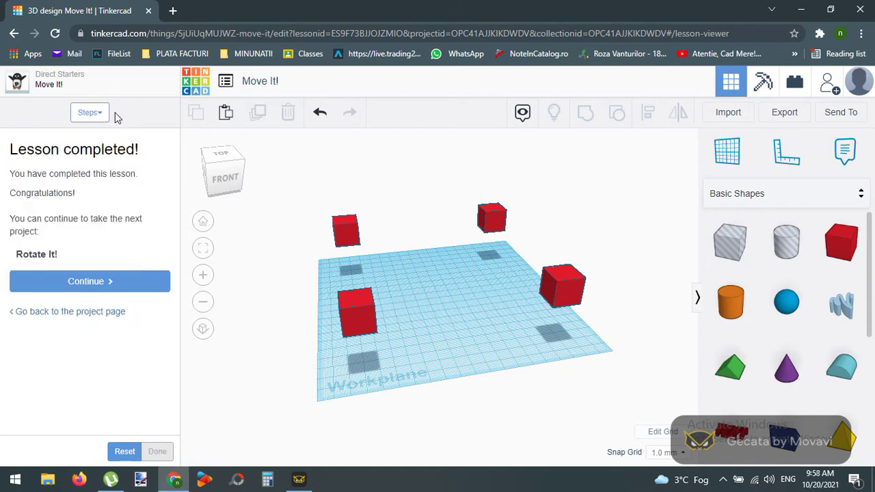
click(115, 281)
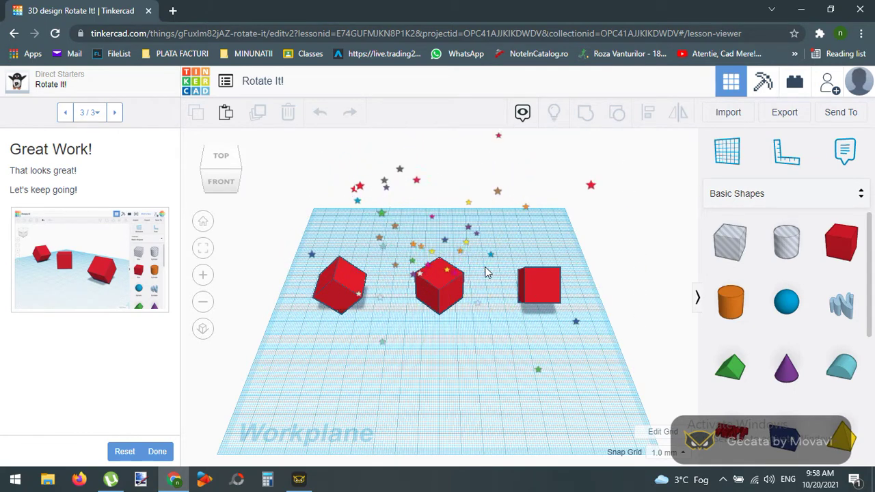
Reset the Rotate It! lesson, advance to its Rotate Each Box stage and read the instructions.
click(125, 452)
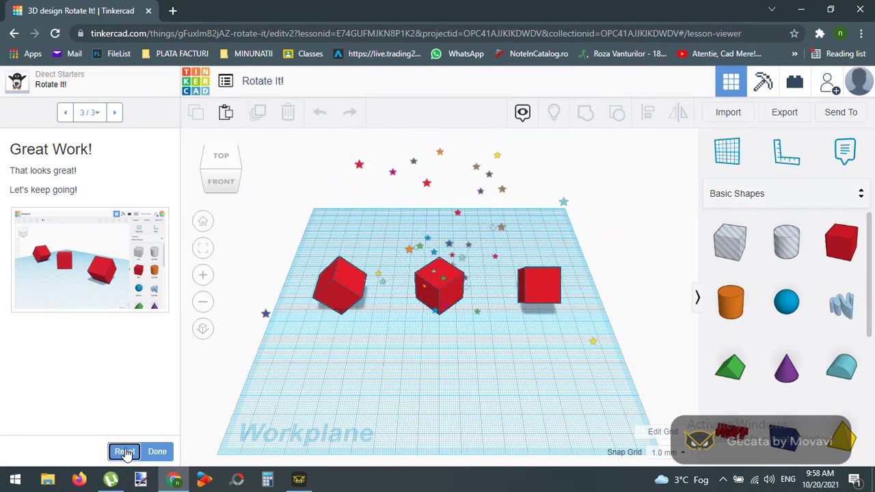
click(605, 302)
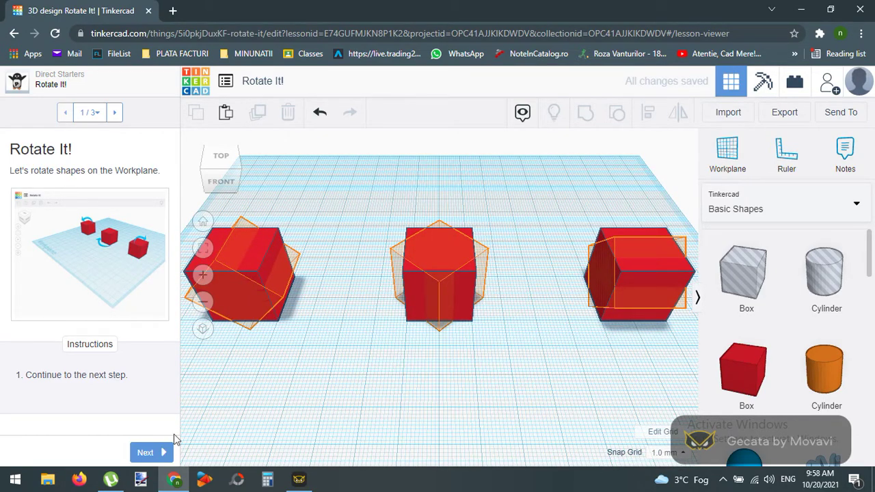
click(150, 453)
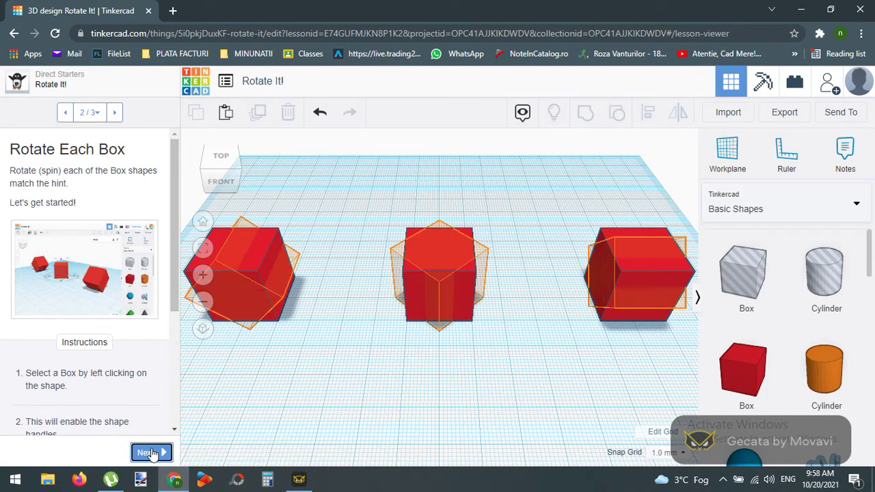
scroll(140, 362, down, 2)
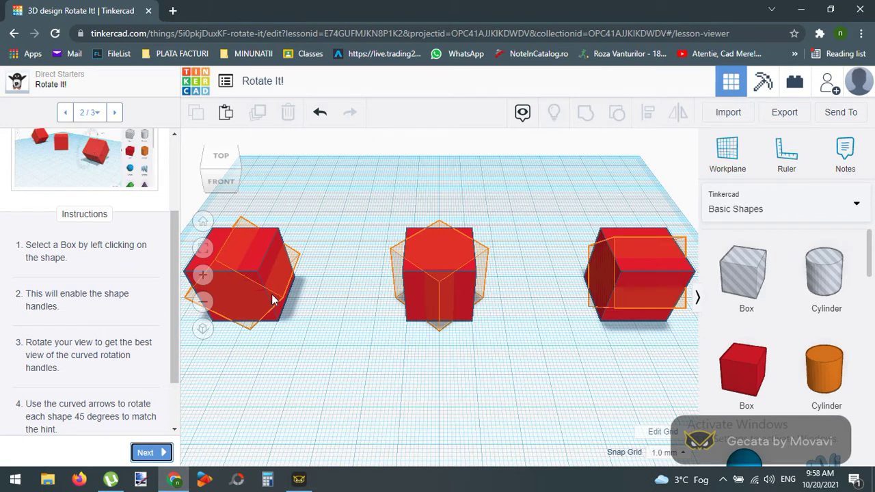
Rotate the left box 45° clockwise as seen from the front so it matches its hint.
click(259, 269)
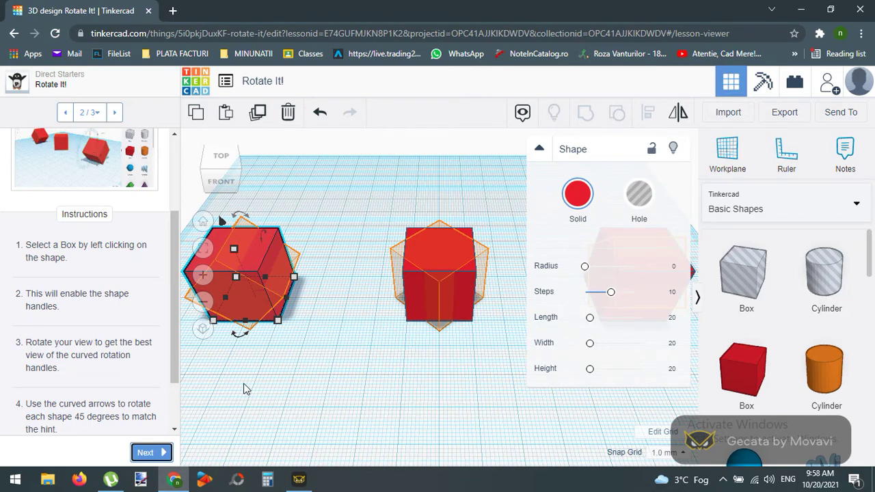
right_drag(244, 386, 283, 351)
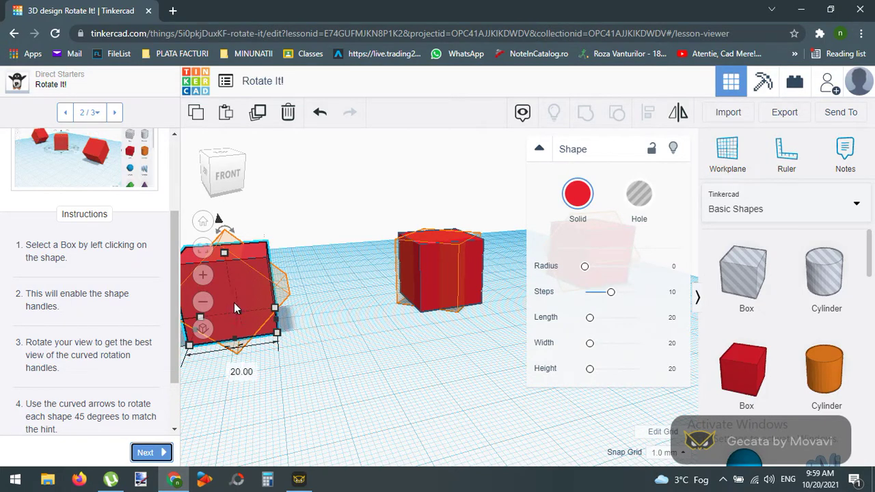
drag(231, 240, 220, 233)
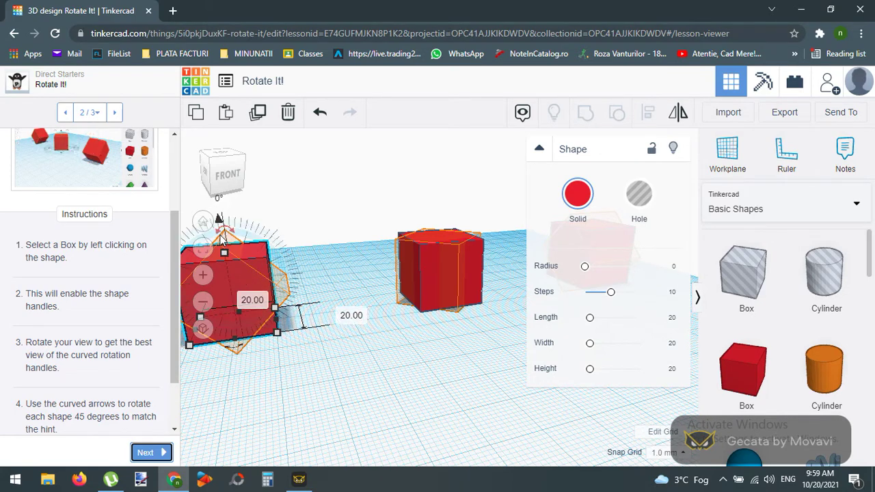
mouse_move(287, 378)
right_down()
mouse_move(272, 381)
mouse_move(299, 377)
mouse_move(285, 380)
right_up()
click(244, 296)
drag(231, 229, 233, 231)
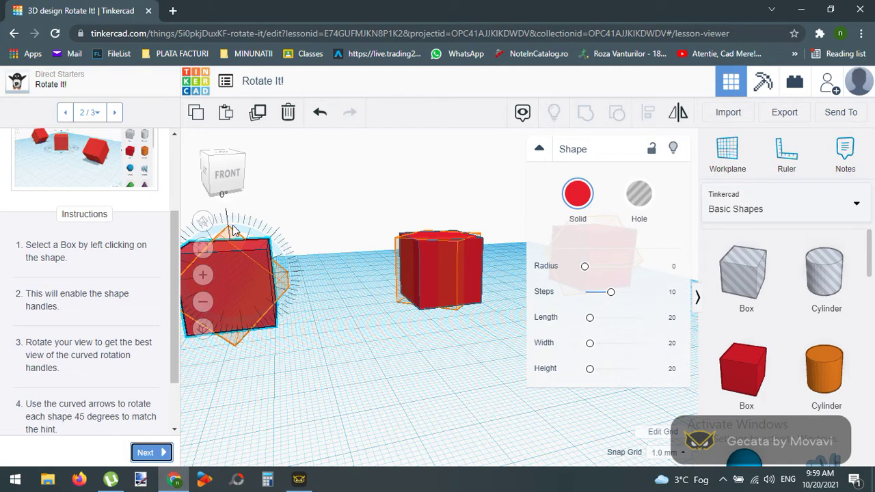
mouse_move(239, 232)
mouse_down()
mouse_move(228, 228)
mouse_move(243, 234)
mouse_up()
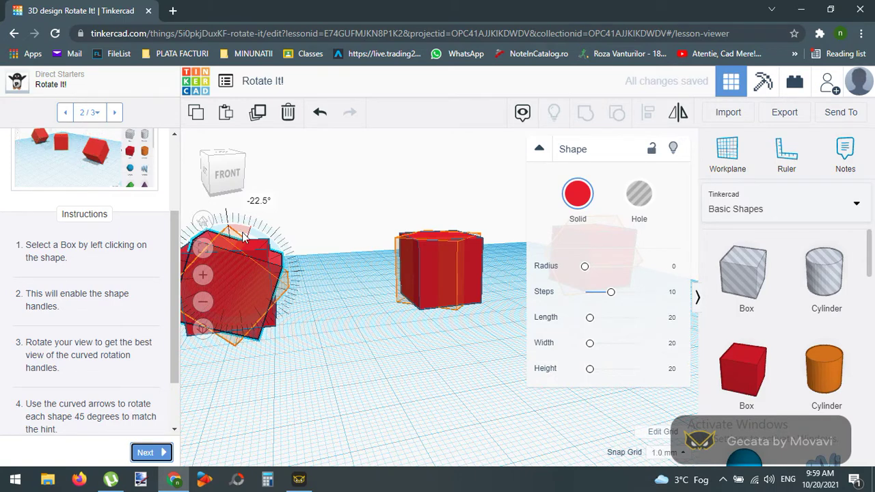
drag(244, 237, 254, 239)
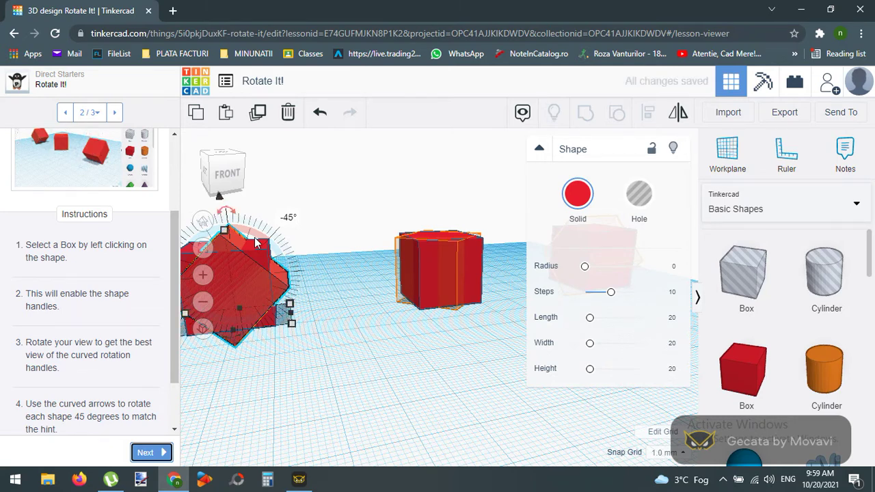
click(292, 398)
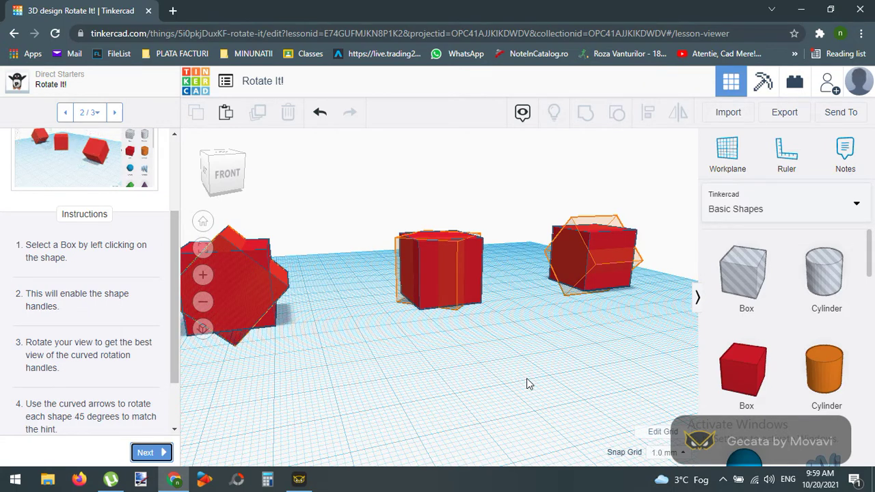
scroll(173, 370, down, 2)
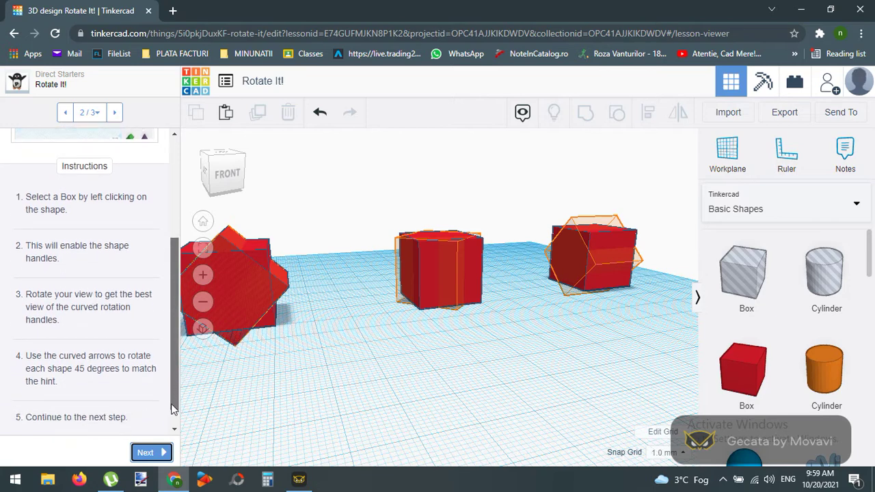
click(146, 453)
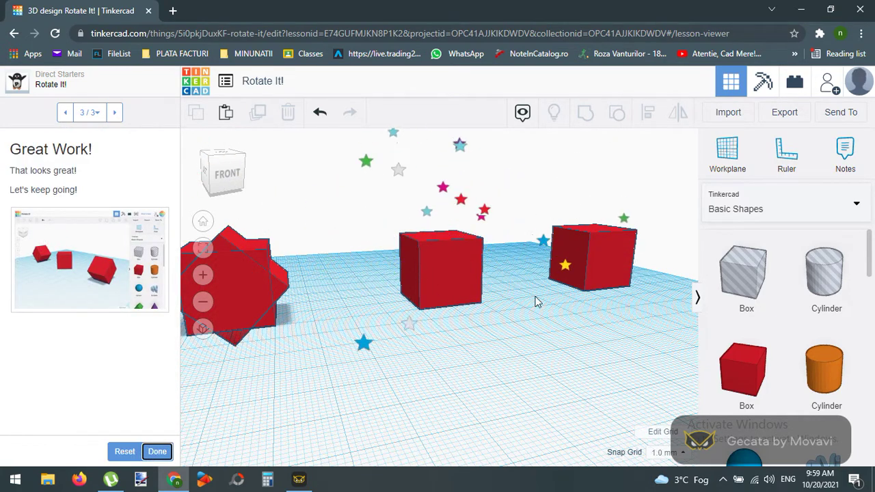
click(65, 113)
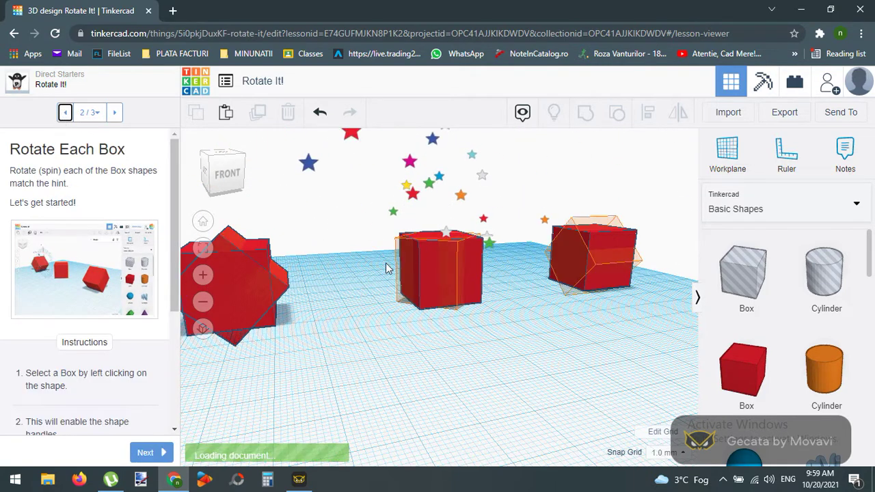
Rotate the middle box about 44° clockwise around its vertical axis, viewed from the top, to match its hint.
right_drag(509, 319, 467, 391)
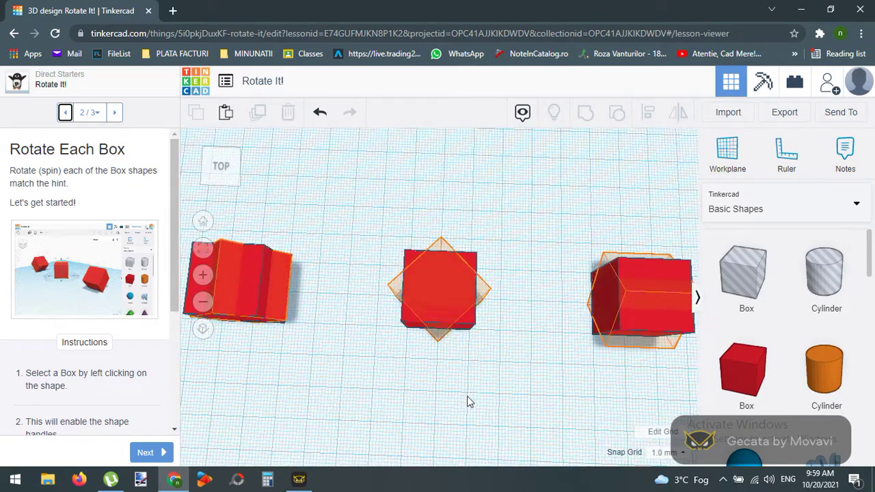
click(218, 166)
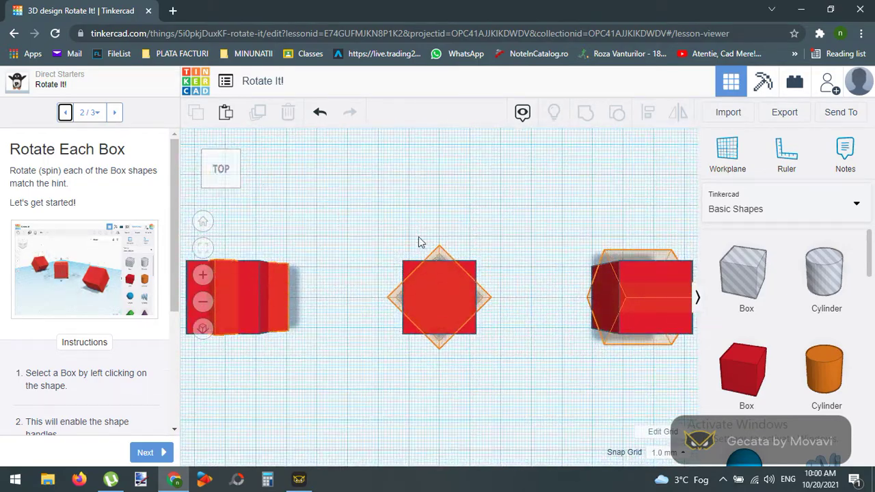
click(455, 288)
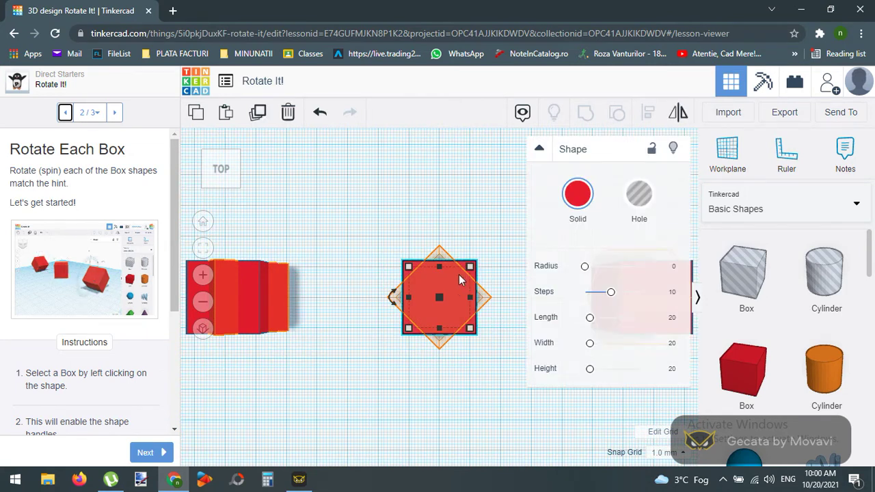
mouse_move(390, 305)
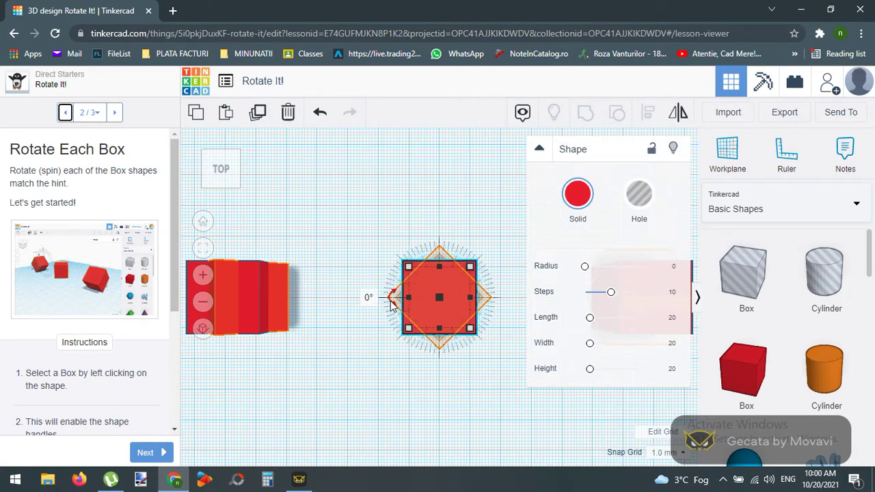
drag(390, 305, 396, 259)
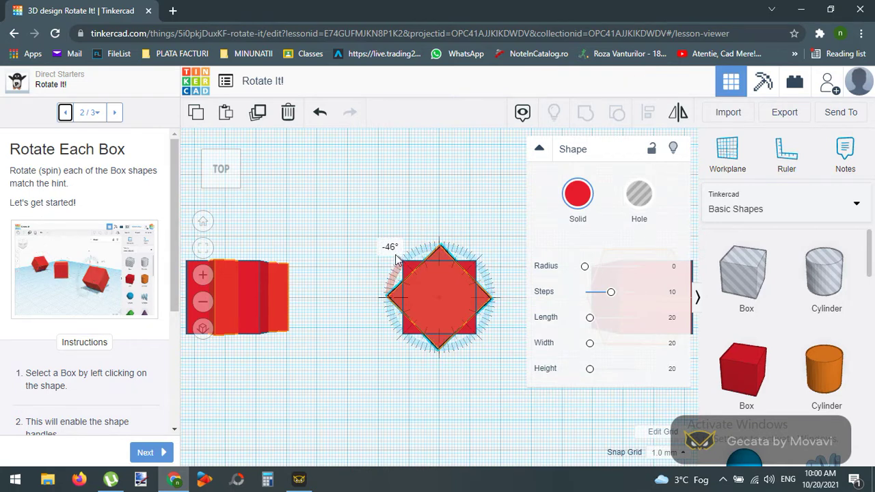
drag(395, 259, 396, 259)
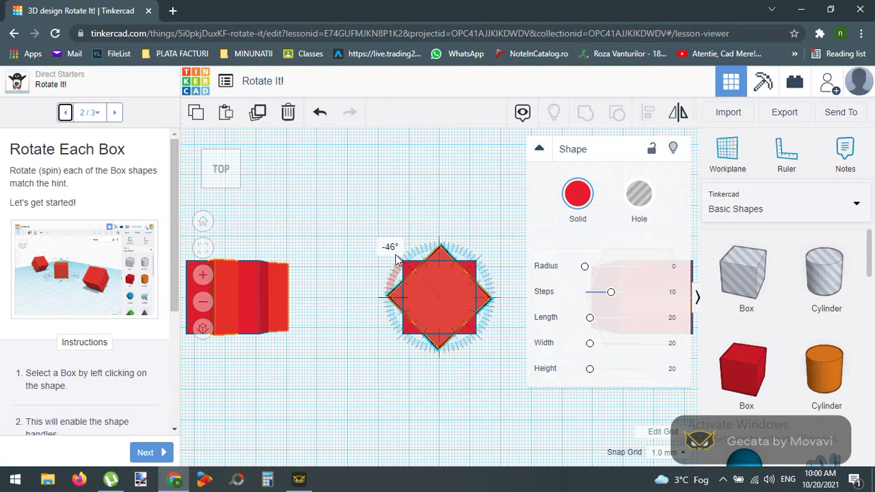
drag(396, 259, 394, 263)
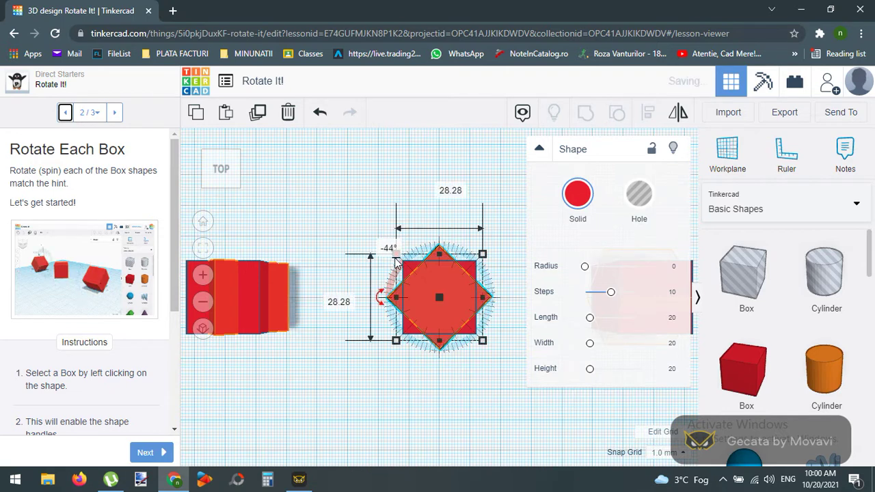
click(519, 417)
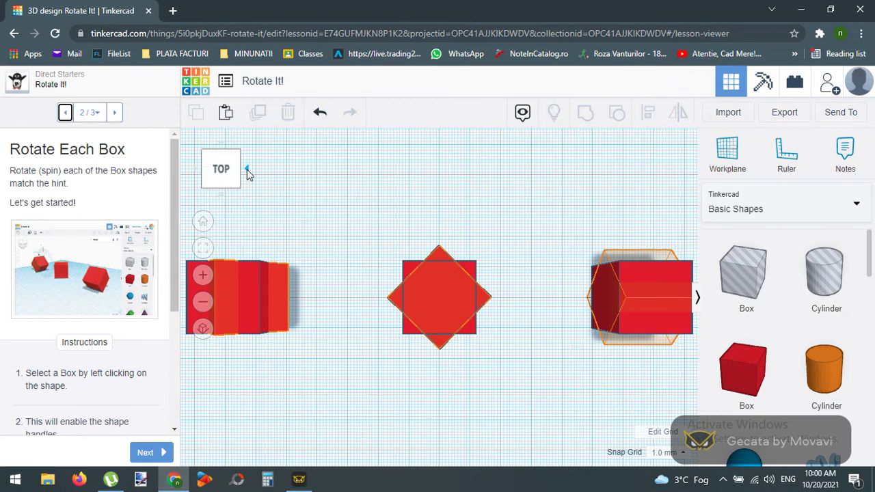
click(247, 170)
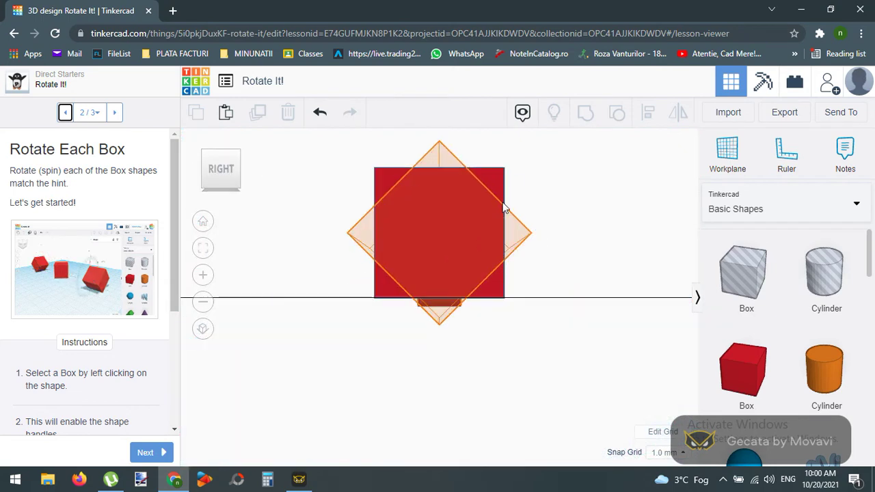
click(475, 216)
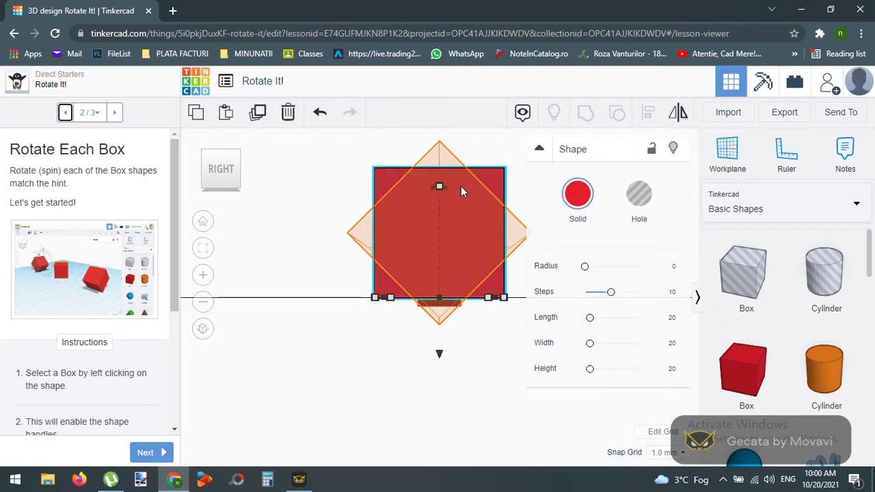
drag(444, 186, 458, 196)
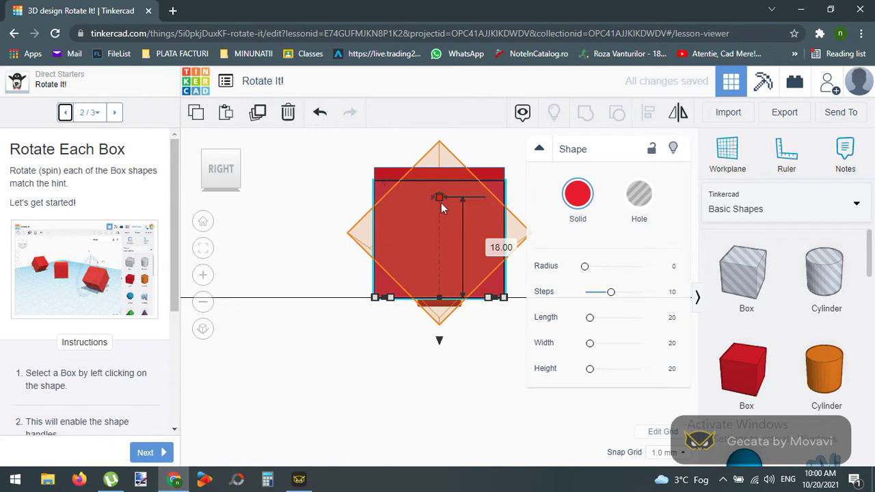
click(320, 116)
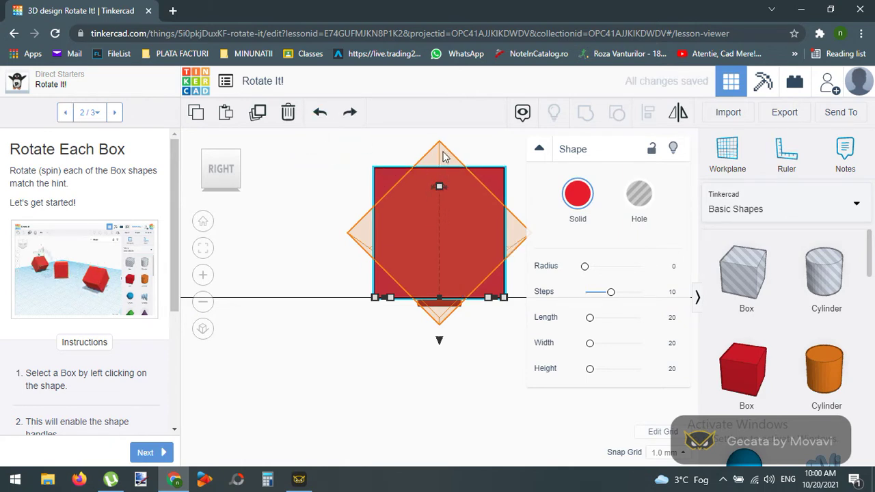
Rotate the right box clockwise as seen from the right side so it matches its hint.
right_click(517, 254)
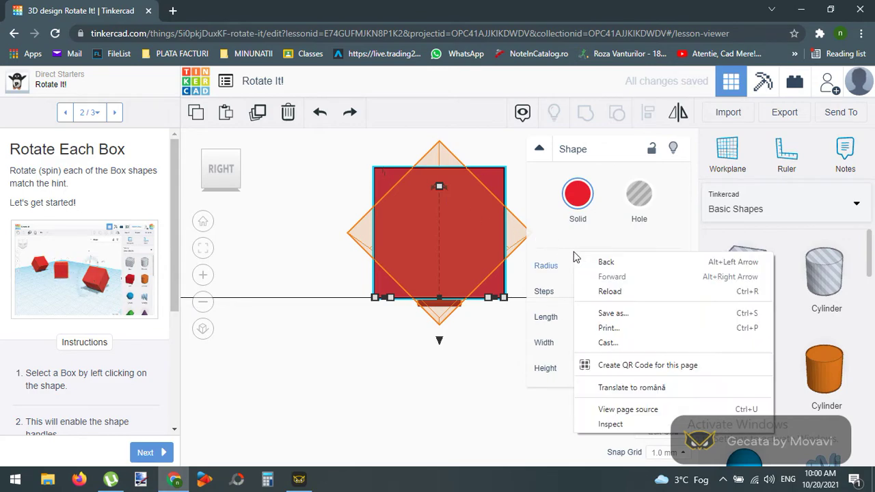
right_drag(258, 244, 246, 253)
click(372, 309)
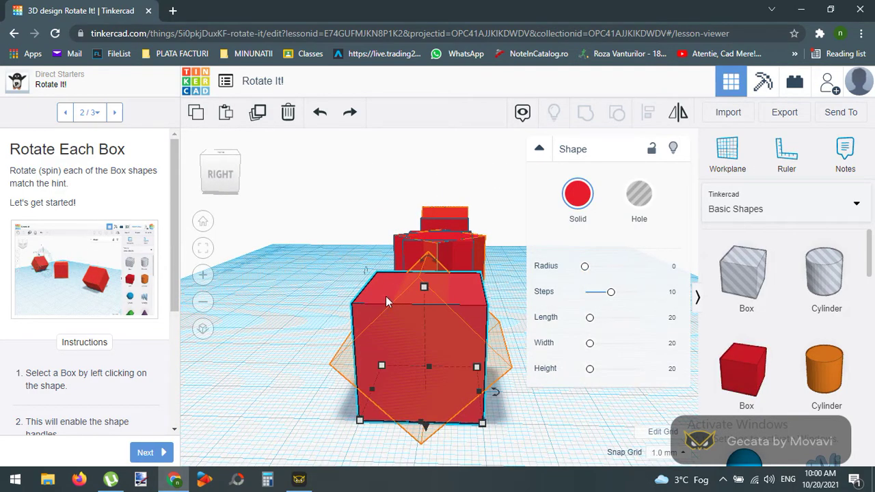
drag(433, 262, 476, 286)
click(274, 305)
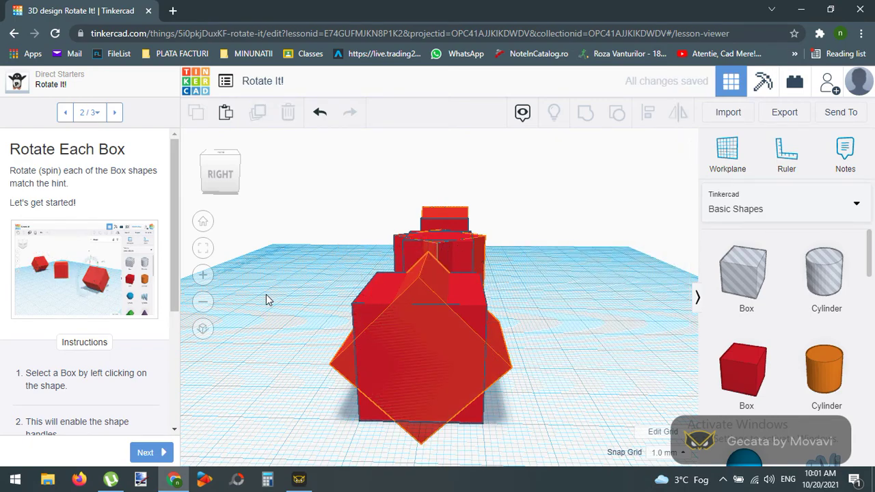
right_drag(266, 299, 445, 342)
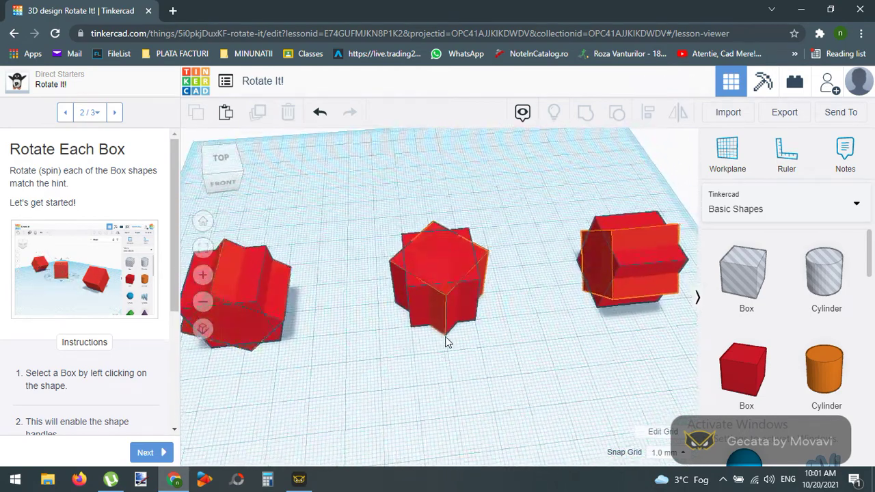
scroll(438, 332, down, 2)
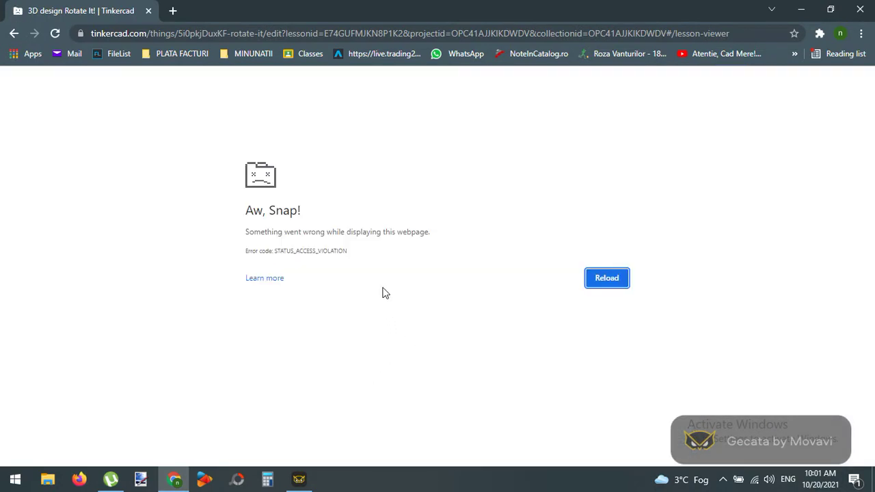
Reload the crashed Rotate It! lesson page.
click(611, 277)
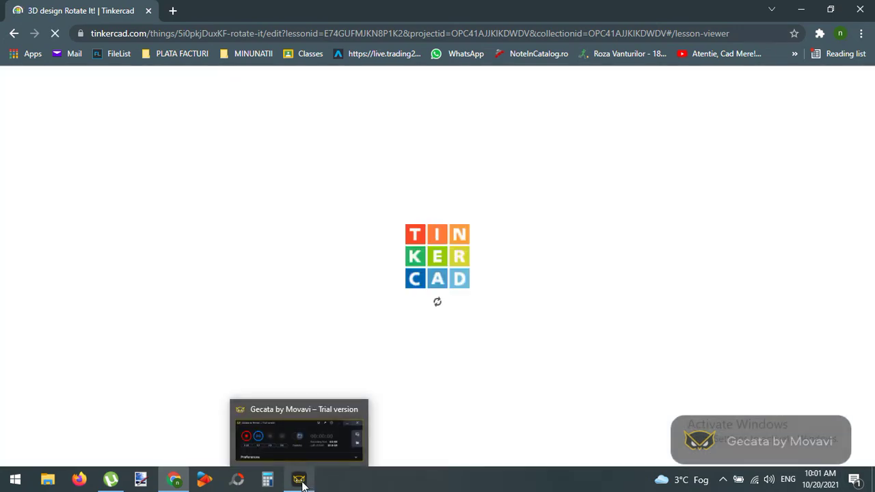
click(301, 481)
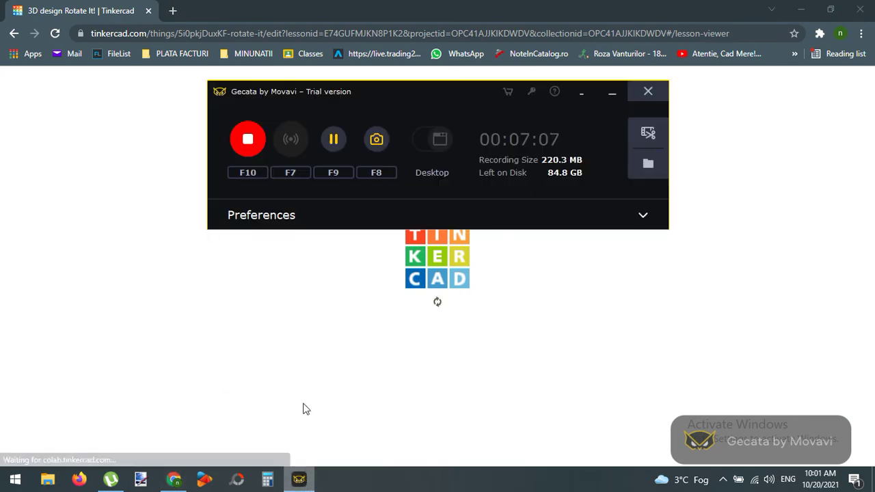